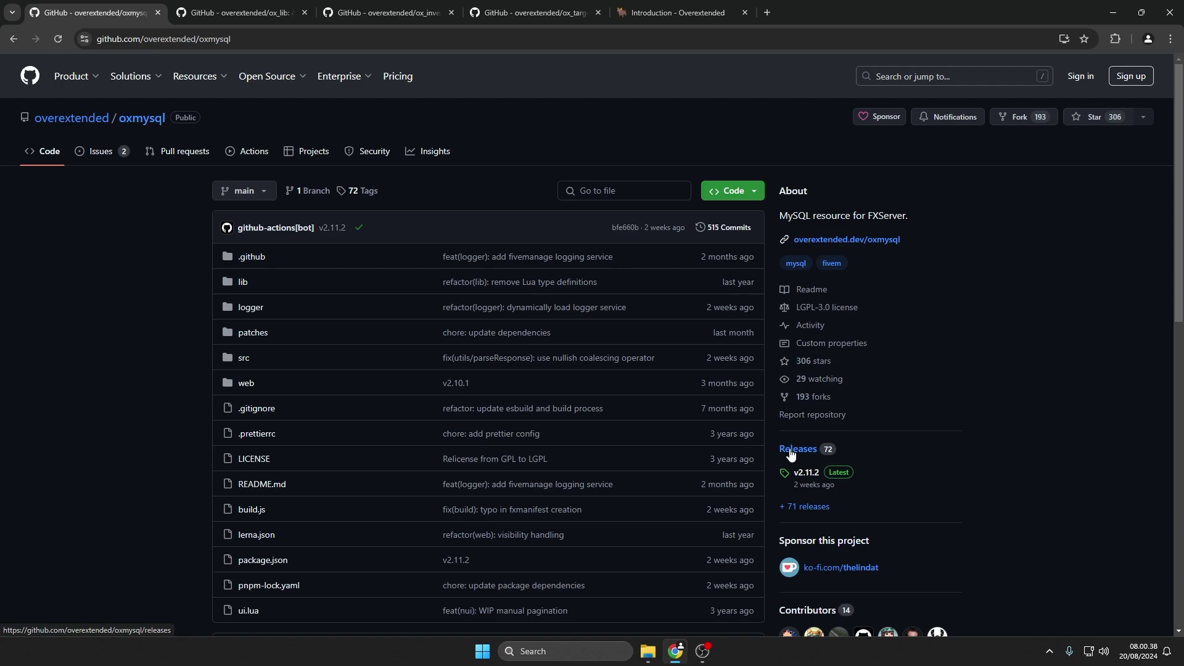
- View the oxmysql v2.11.2 release assets, then bring up the ox_lib repository
{"action": "left_click", "coordinate": [802, 450]}
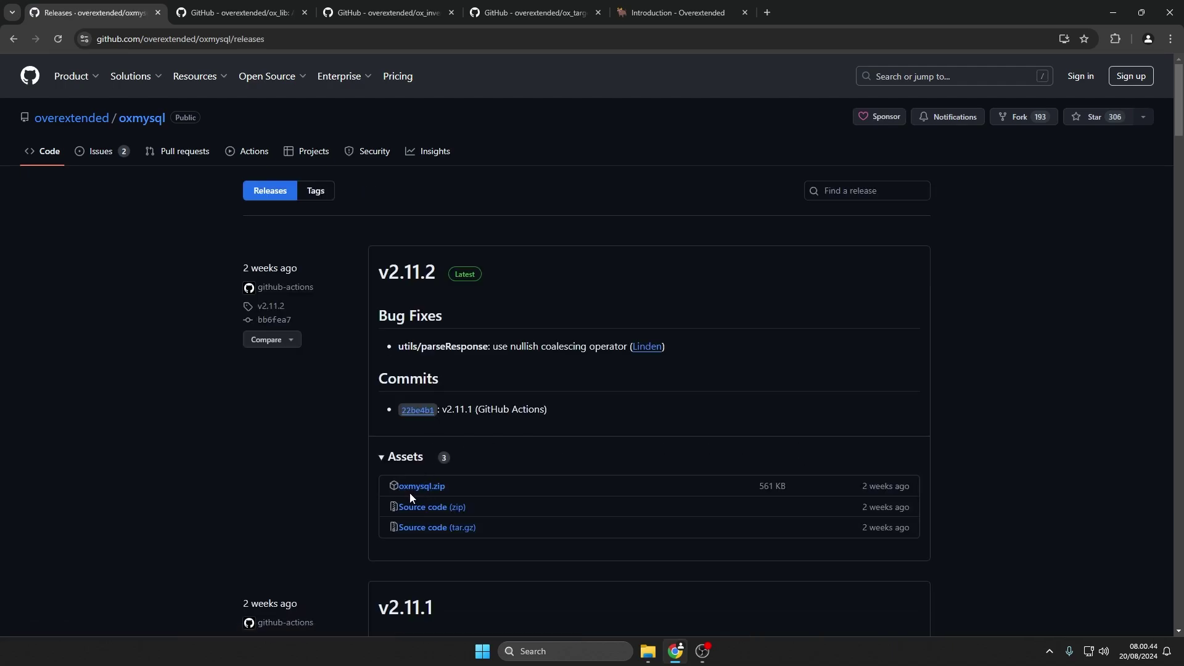
{"action": "key", "text": "ctrl+Tab"}
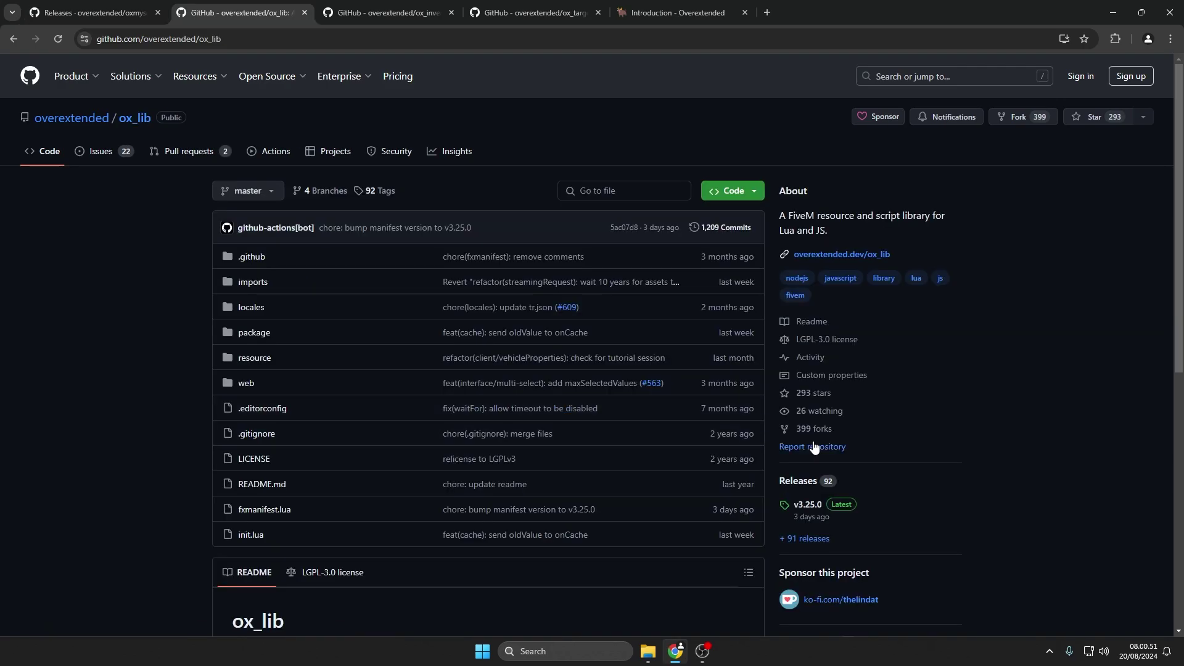
- View the latest ox_lib, ox_inventory and ox_target release pages in turn
{"action": "left_click", "coordinate": [795, 481]}
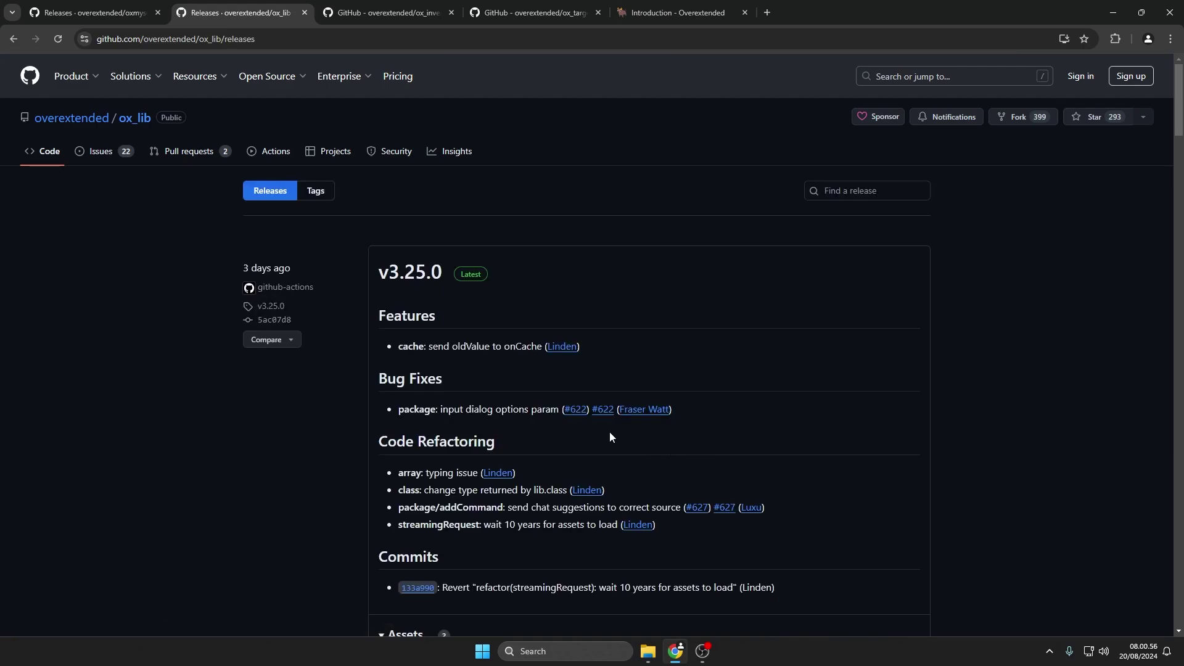
{"action": "scroll", "coordinate": [610, 431], "scroll_direction": "down", "scroll_amount": 2}
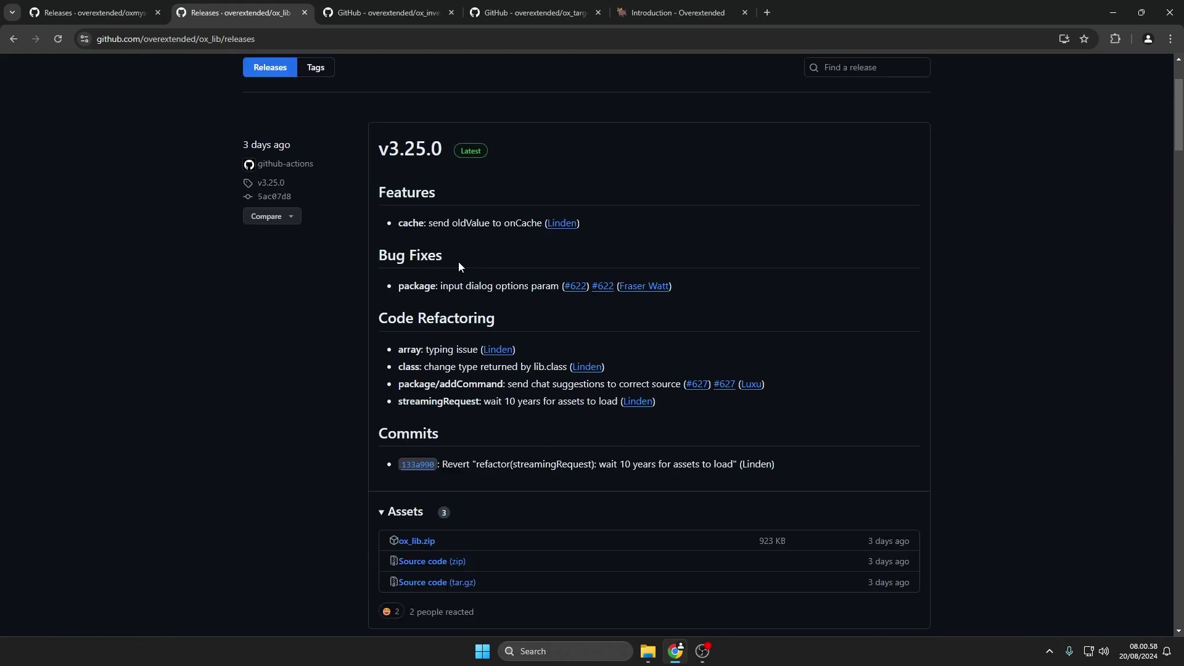
{"action": "key", "text": "ctrl+Tab"}
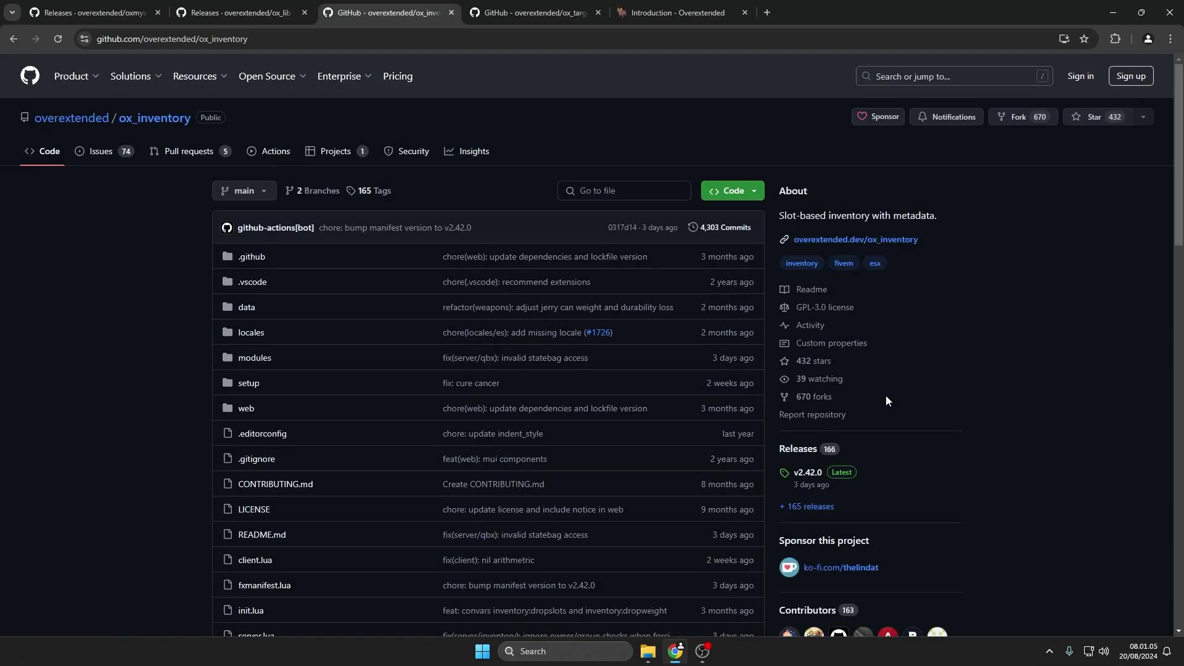
{"action": "left_click", "coordinate": [794, 454]}
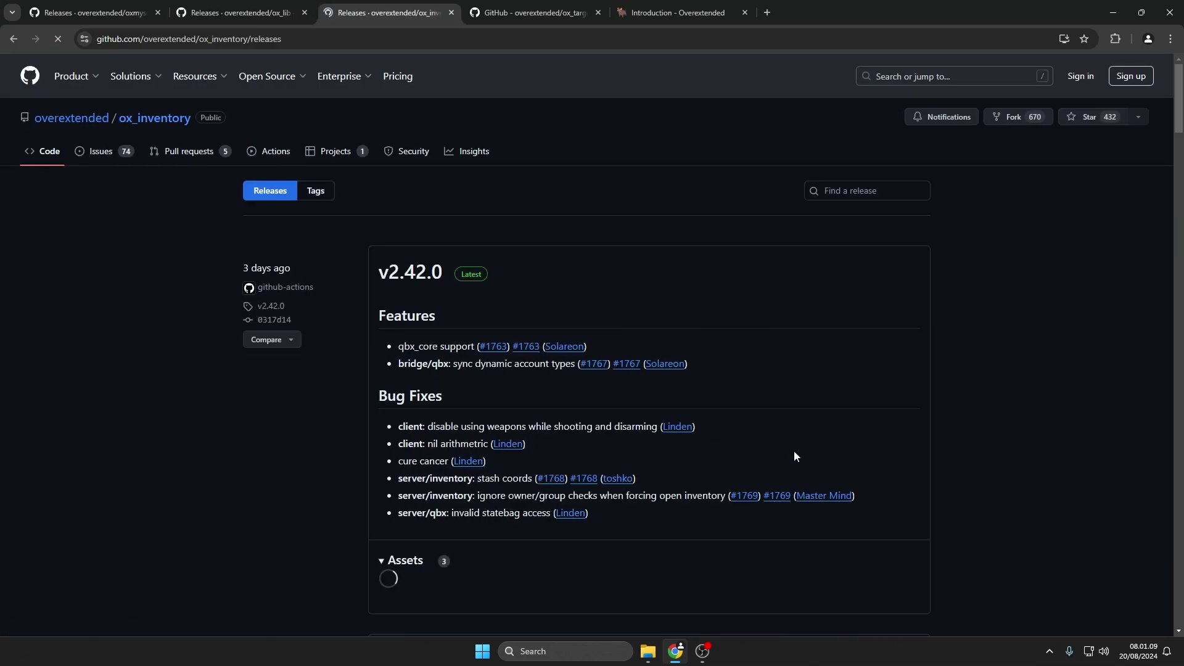
{"action": "scroll", "coordinate": [667, 436], "scroll_direction": "down", "scroll_amount": 1}
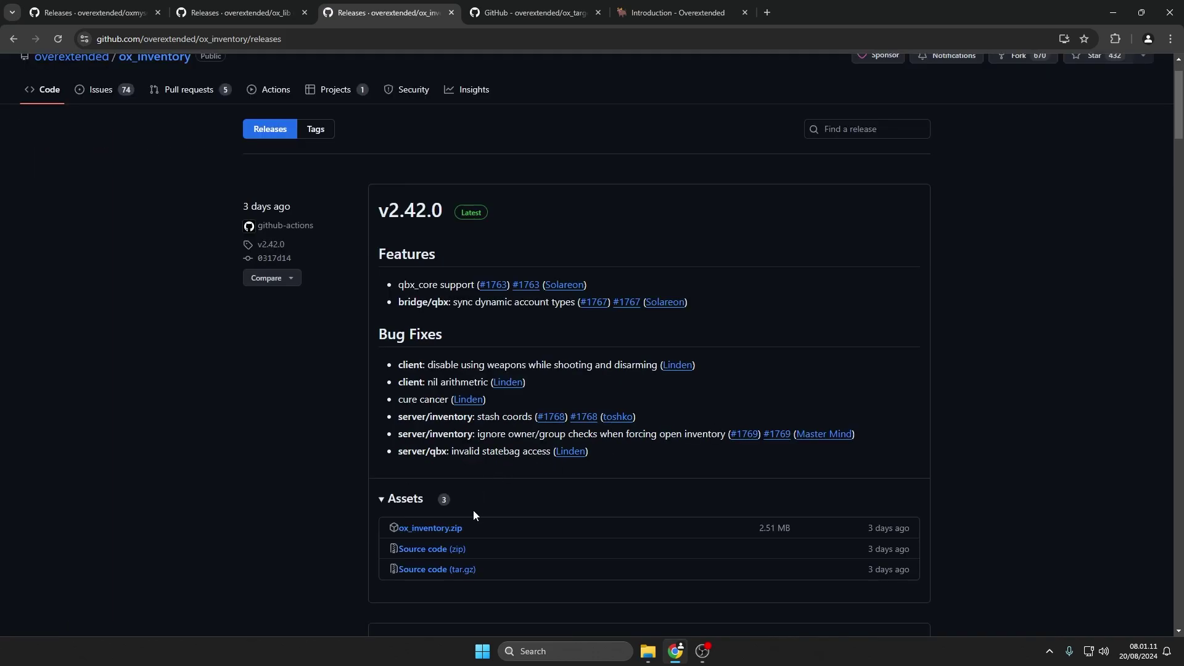
{"action": "key", "text": "ctrl+Tab"}
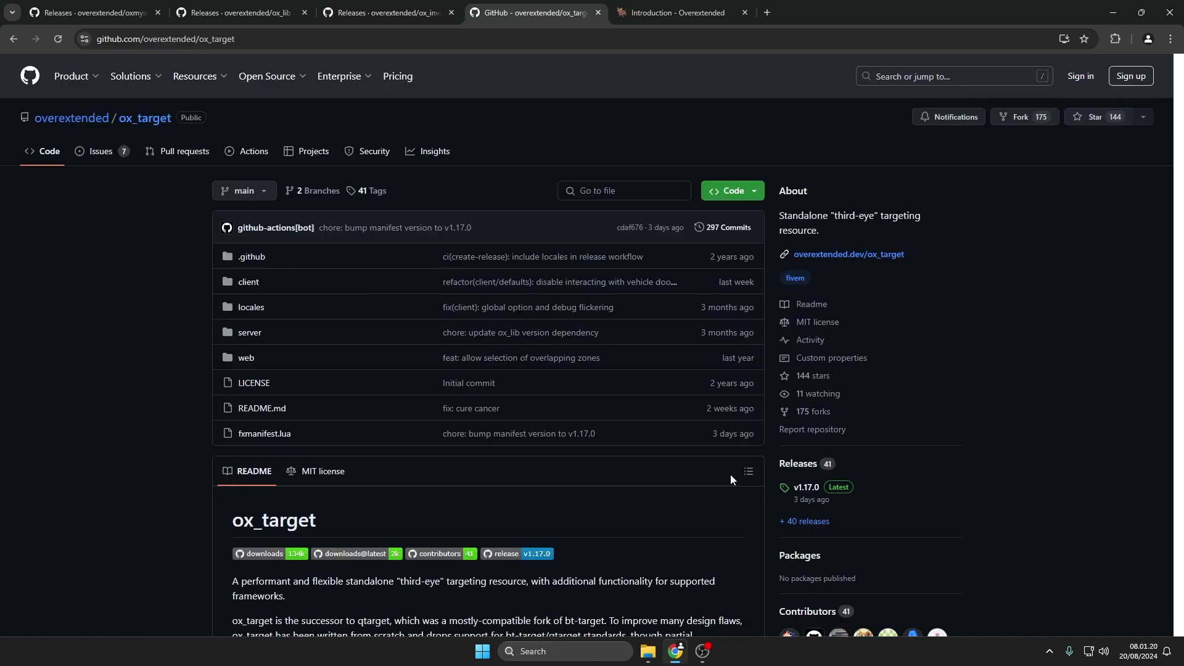
{"action": "left_click", "coordinate": [793, 473]}
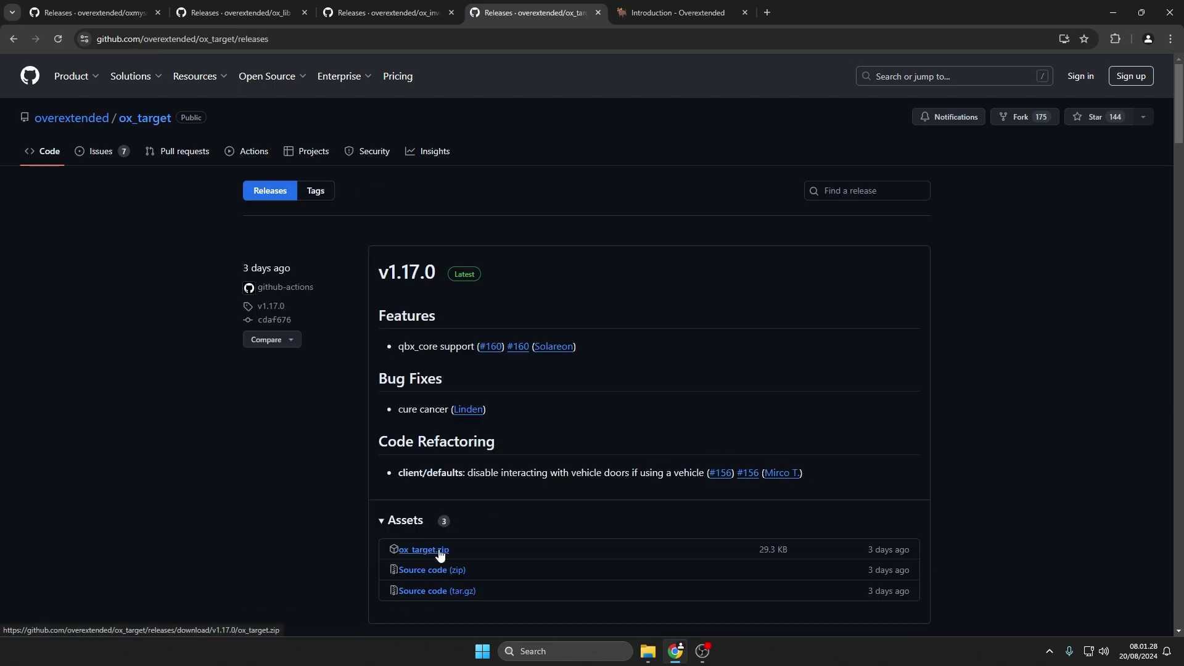
- Go to the Overextended documentation site and select its address
{"action": "key", "text": "ctrl+Tab"}
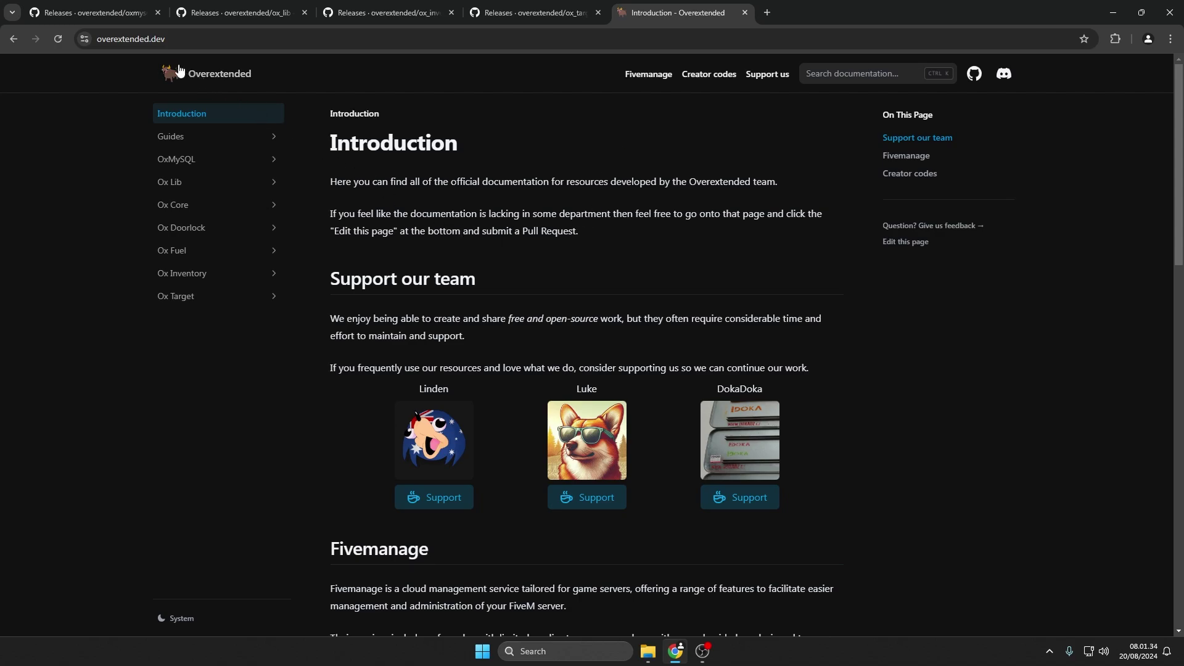
{"action": "left_click", "coordinate": [172, 40]}
{"action": "key", "text": "ctrl+a"}
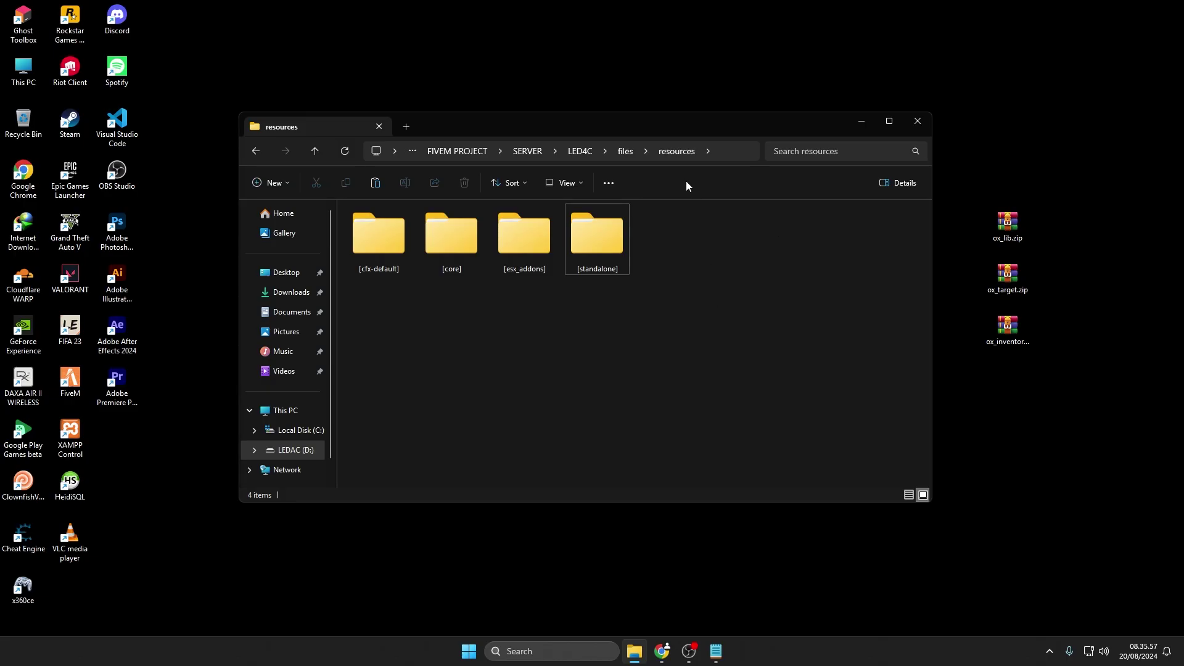
- Create a new [ox] folder in resources and open it
{"action": "right_click", "coordinate": [698, 260]}
{"action": "left_click", "coordinate": [884, 393]}
{"action": "type", "text": "[cx]"}
{"action": "key", "text": "Return"}
{"action": "double_click", "coordinate": [663, 246]}
- Extract ox_lib, ox_target and ox_inventory from their zip archives into [ox]
{"action": "double_click", "coordinate": [1018, 233]}
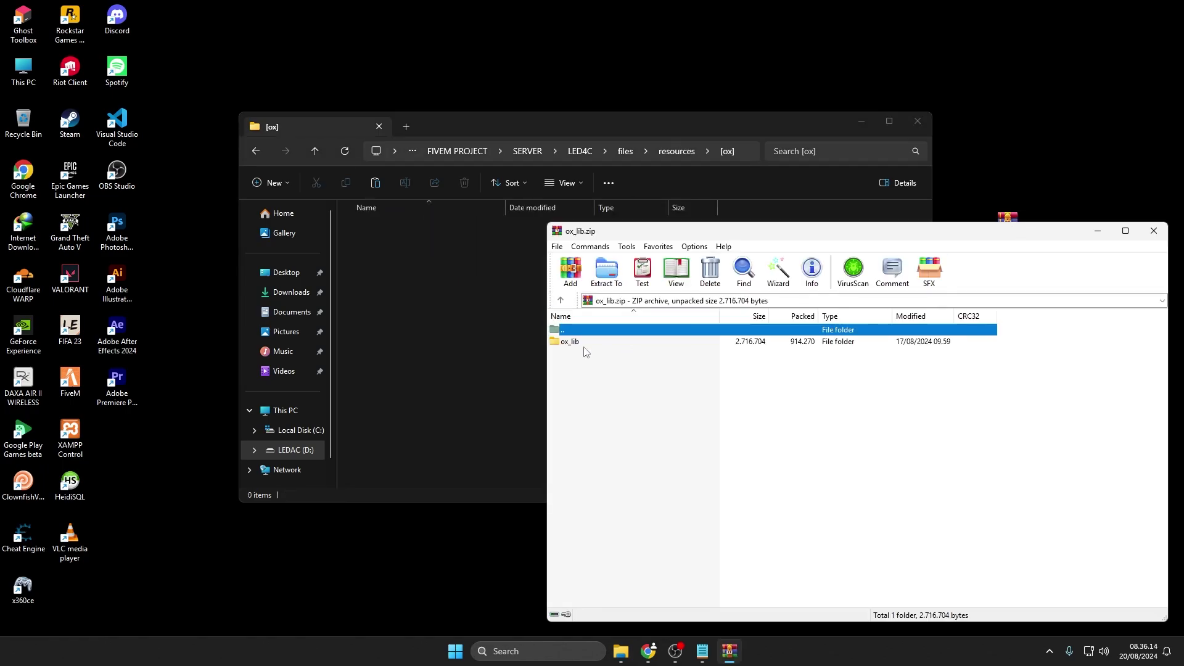
{"action": "left_click_drag", "start_coordinate": [582, 352], "coordinate": [502, 339]}
{"action": "left_click", "coordinate": [1157, 226]}
{"action": "double_click", "coordinate": [1013, 284]}
{"action": "left_click_drag", "start_coordinate": [593, 338], "coordinate": [495, 349]}
{"action": "left_click", "coordinate": [1157, 226]}
{"action": "double_click", "coordinate": [1008, 326]}
{"action": "left_click_drag", "start_coordinate": [582, 339], "coordinate": [453, 346]}
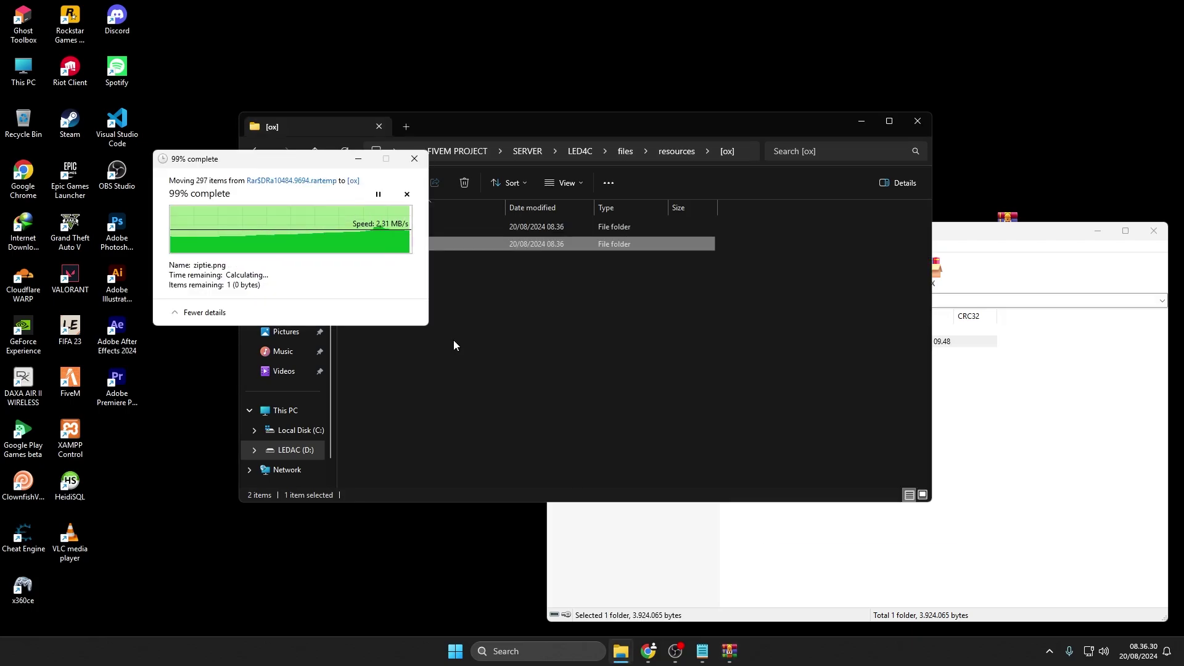
{"action": "left_click", "coordinate": [1154, 231]}
- Cut the oxmysql folder from [standalone] and return to the [ox] folder
{"action": "left_click", "coordinate": [677, 150]}
{"action": "double_click", "coordinate": [686, 254]}
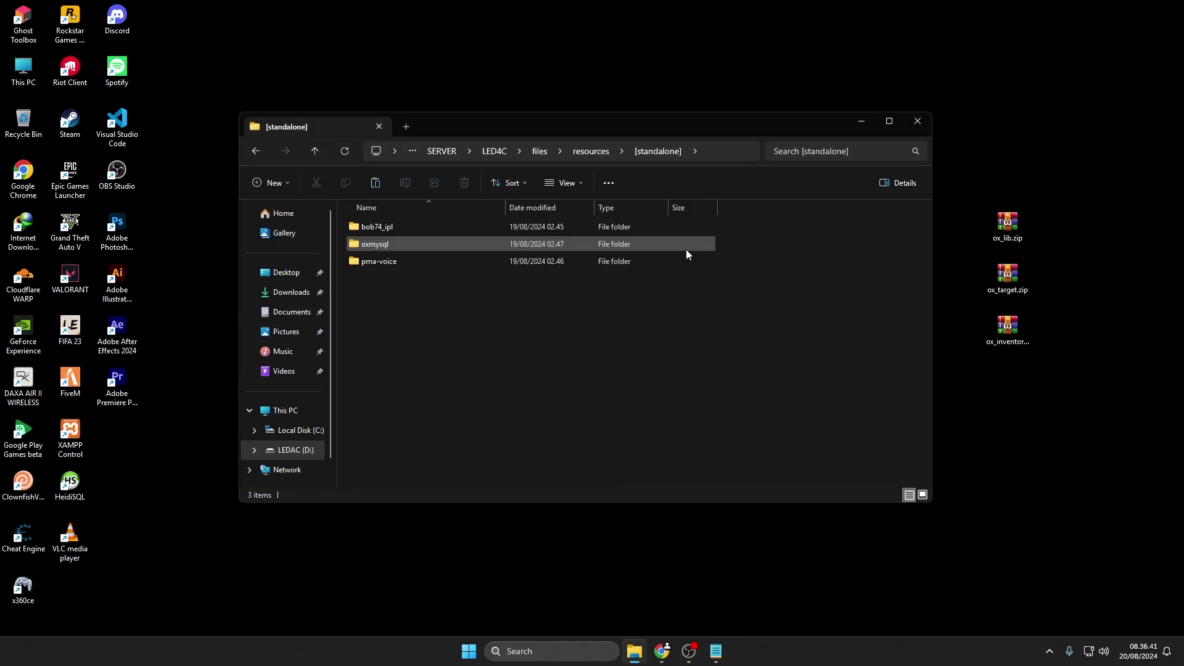
{"action": "left_click_drag", "start_coordinate": [714, 246], "coordinate": [543, 248]}
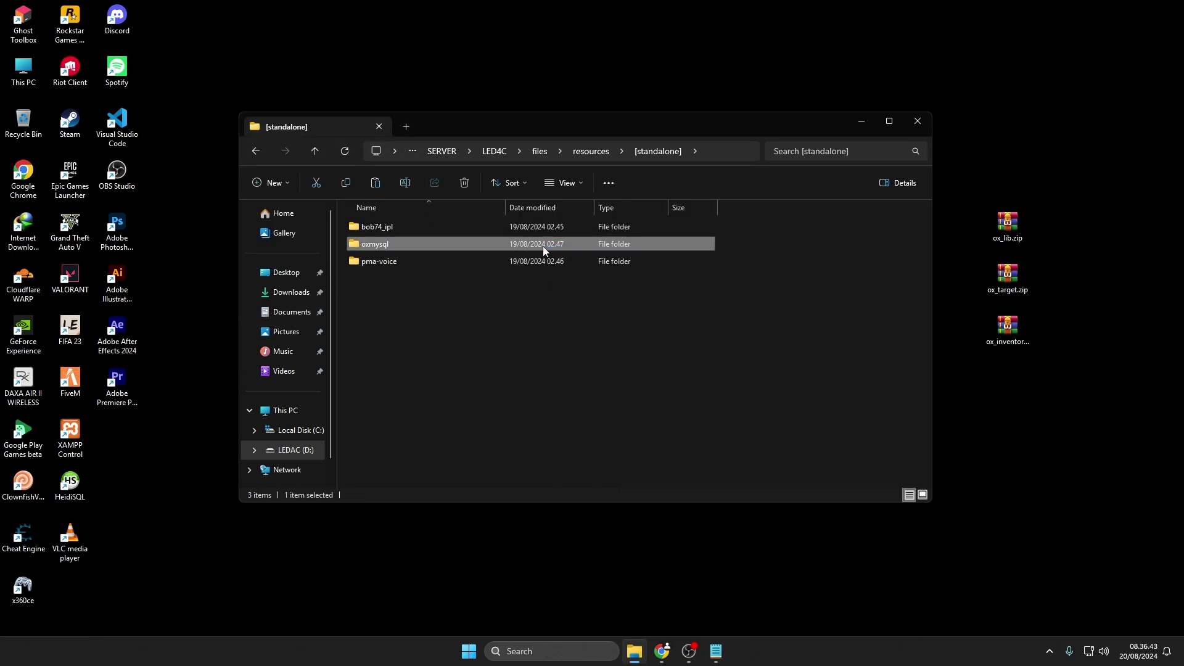
{"action": "right_click", "coordinate": [398, 242]}
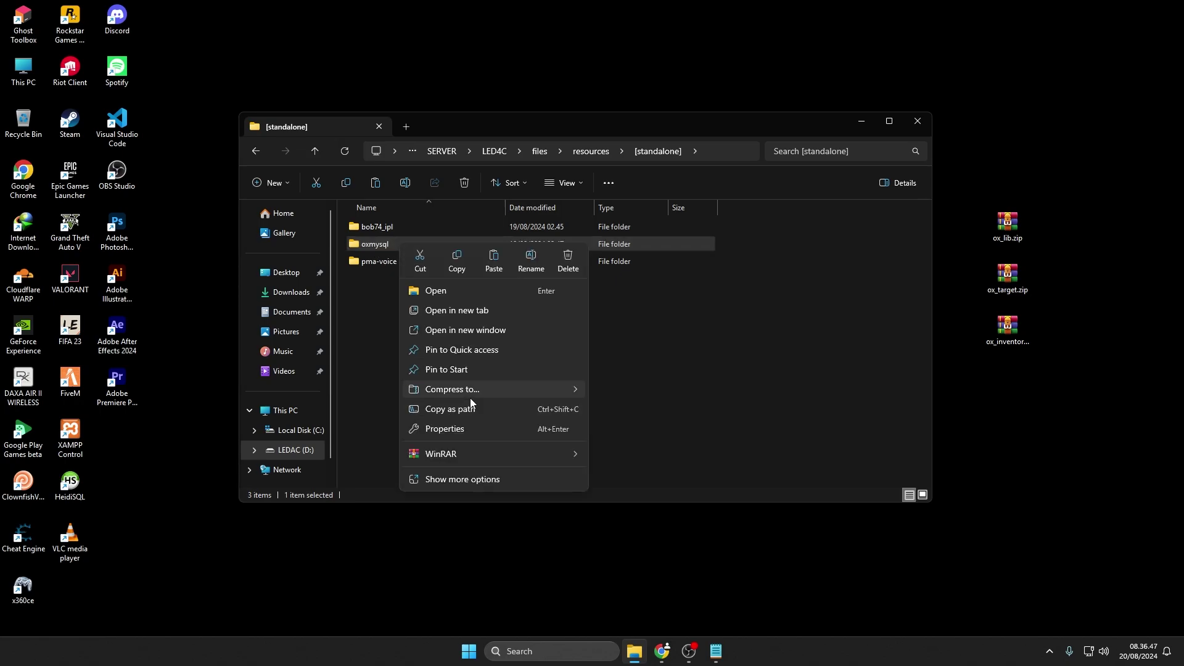
{"action": "left_click", "coordinate": [426, 482]}
{"action": "left_click", "coordinate": [683, 366]}
{"action": "left_click", "coordinate": [255, 151]}
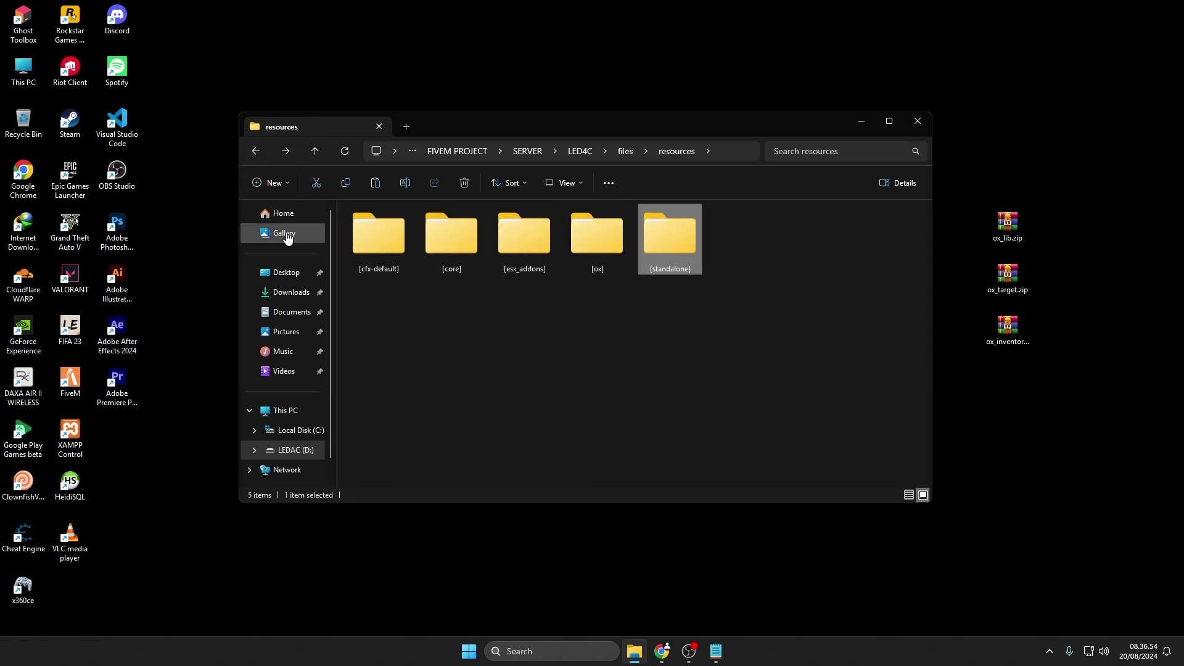
{"action": "double_click", "coordinate": [586, 275]}
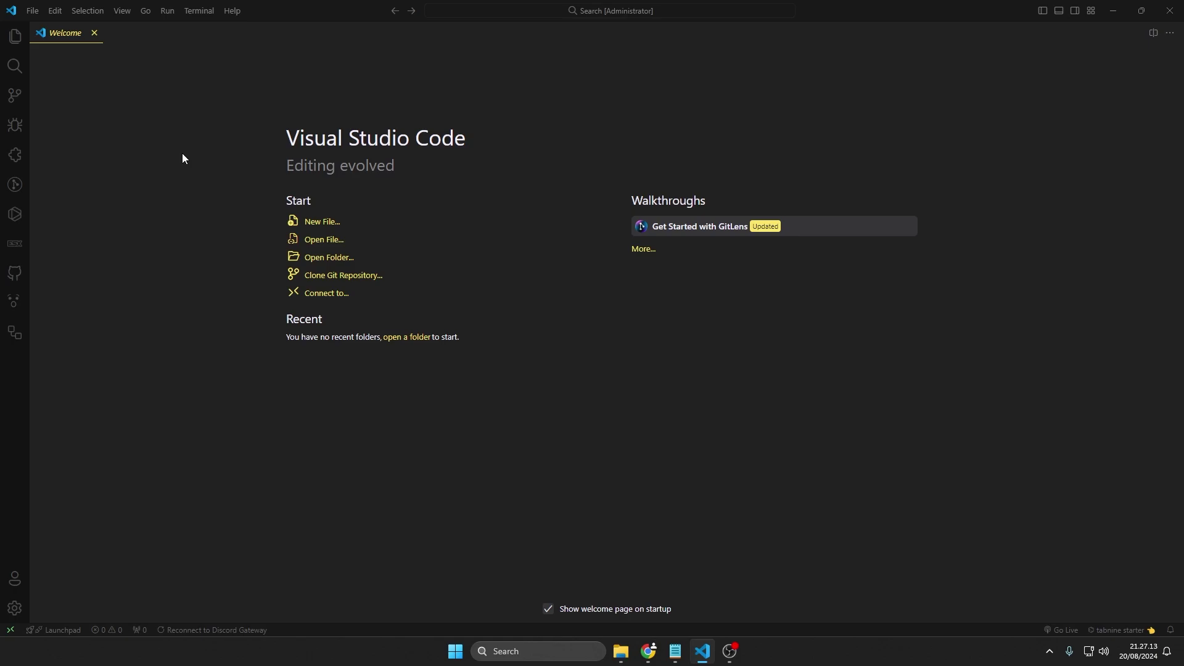
- Open D:\FIVEM PROJECT\SERVER\LED4C as the VS Code workspace
{"action": "left_click", "coordinate": [33, 11]}
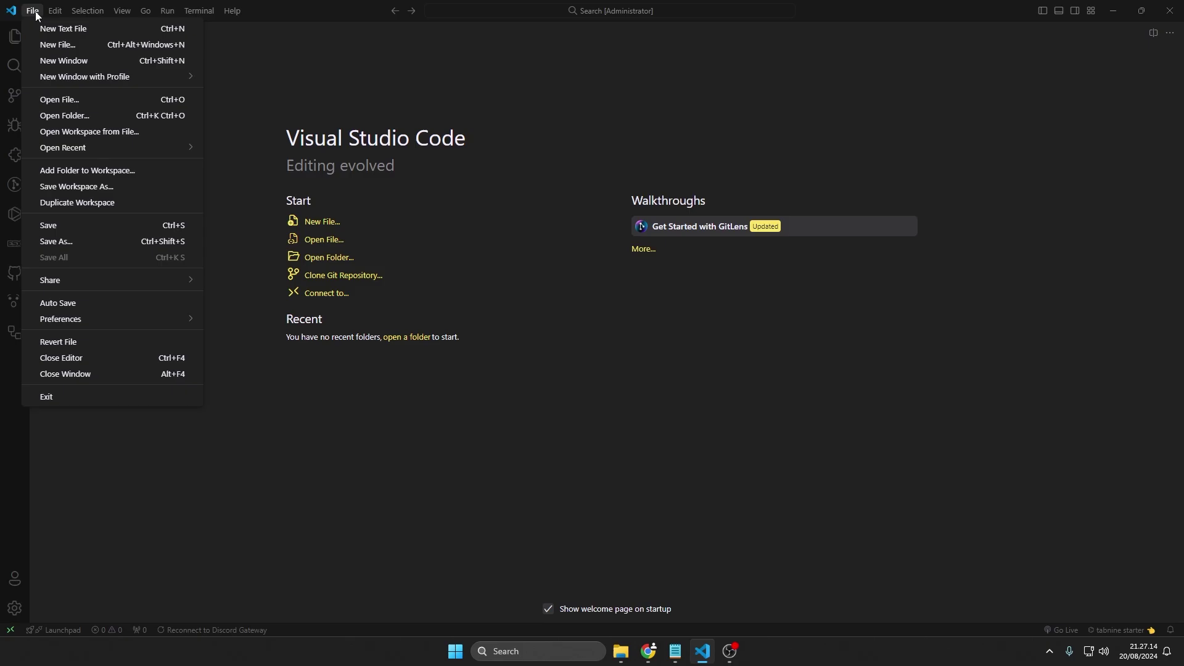
{"action": "left_click", "coordinate": [65, 114]}
{"action": "scroll", "coordinate": [55, 140], "scroll_direction": "down", "scroll_amount": 3}
{"action": "left_click", "coordinate": [62, 219]}
{"action": "double_click", "coordinate": [153, 110]}
{"action": "left_click", "coordinate": [173, 97]}
{"action": "left_click", "coordinate": [482, 311]}
{"action": "left_click", "coordinate": [58, 91]}
- Expand resources, [ox] and ox_inventory in the file tree
{"action": "left_click", "coordinate": [109, 109]}
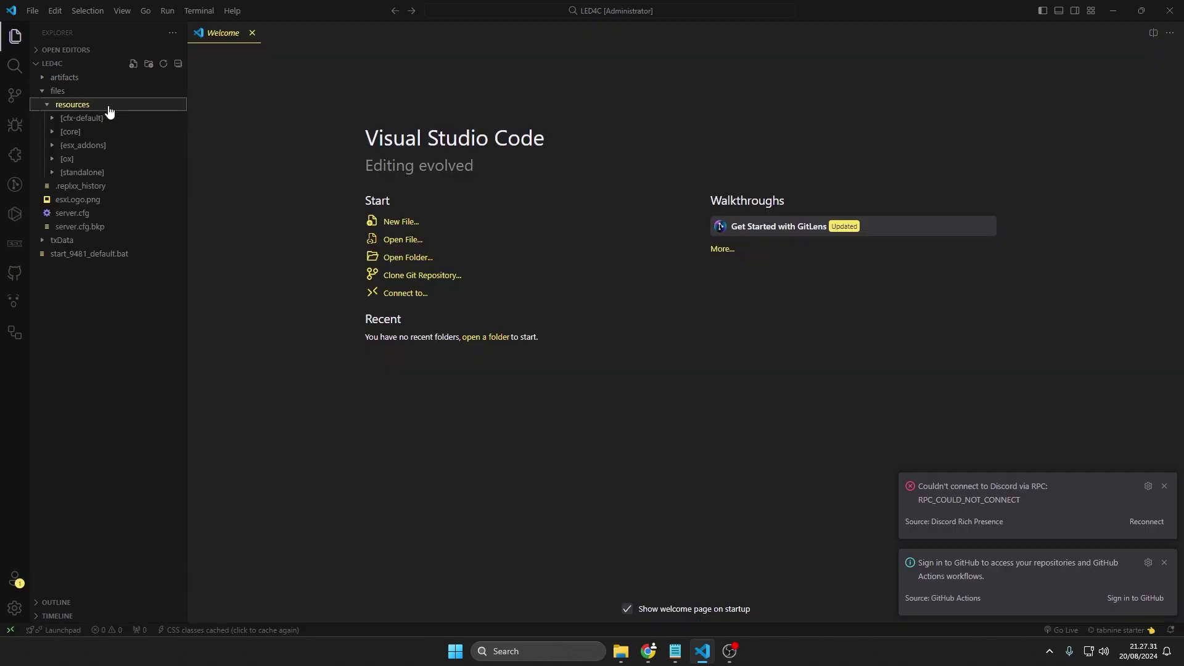
{"action": "left_click", "coordinate": [107, 161]}
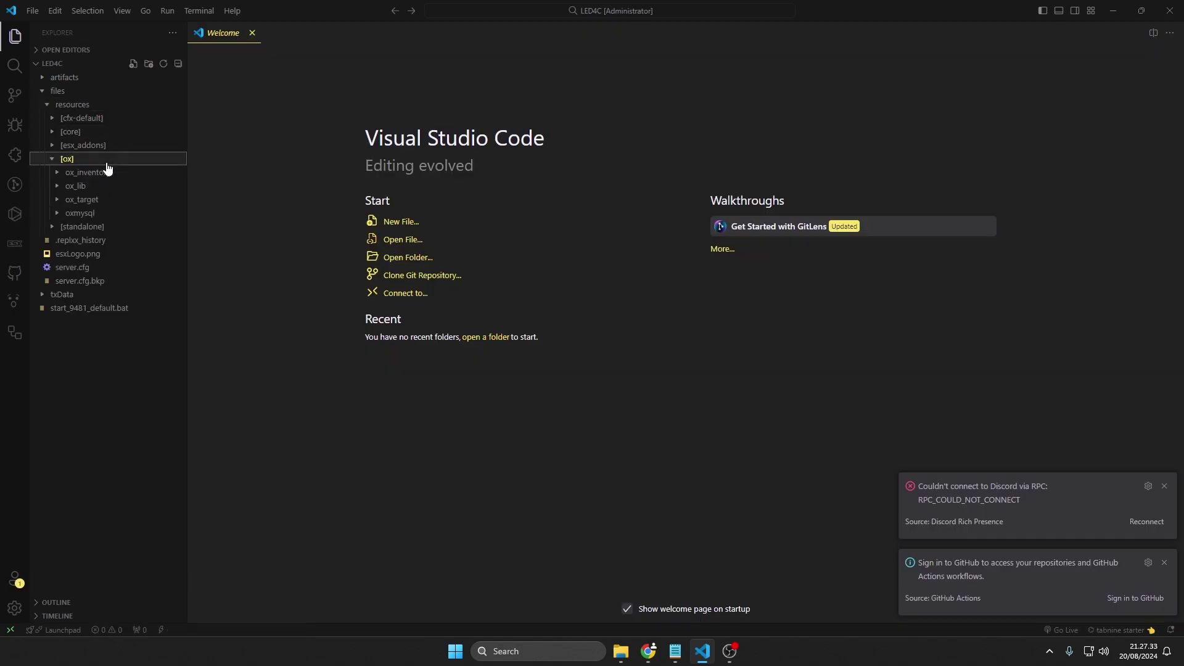
{"action": "left_click", "coordinate": [119, 179]}
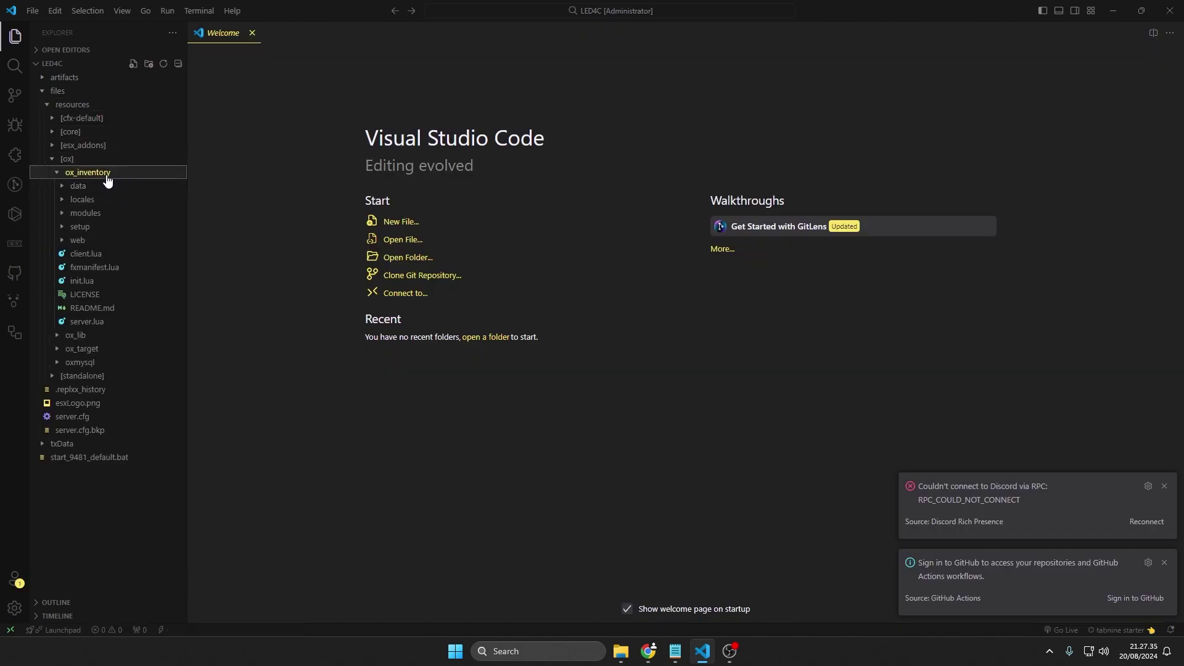
- Create a new config.cfg file inside ox_inventory
{"action": "right_click", "coordinate": [109, 178]}
{"action": "left_click", "coordinate": [166, 191]}
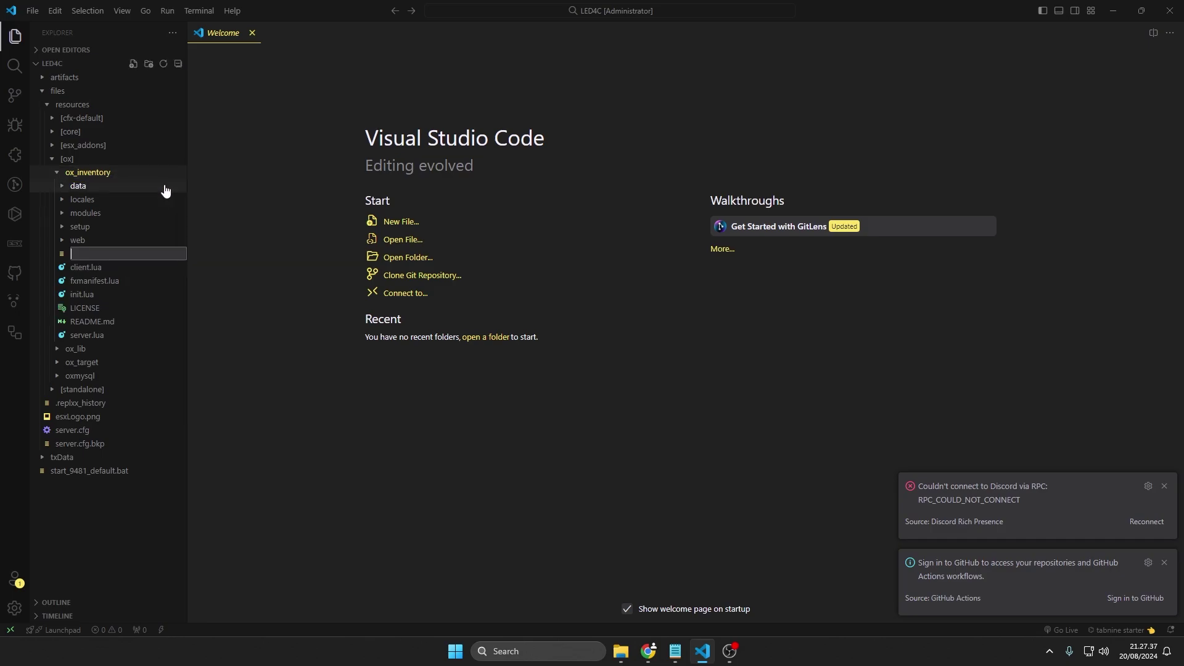
{"action": "type", "text": "config.cfg"}
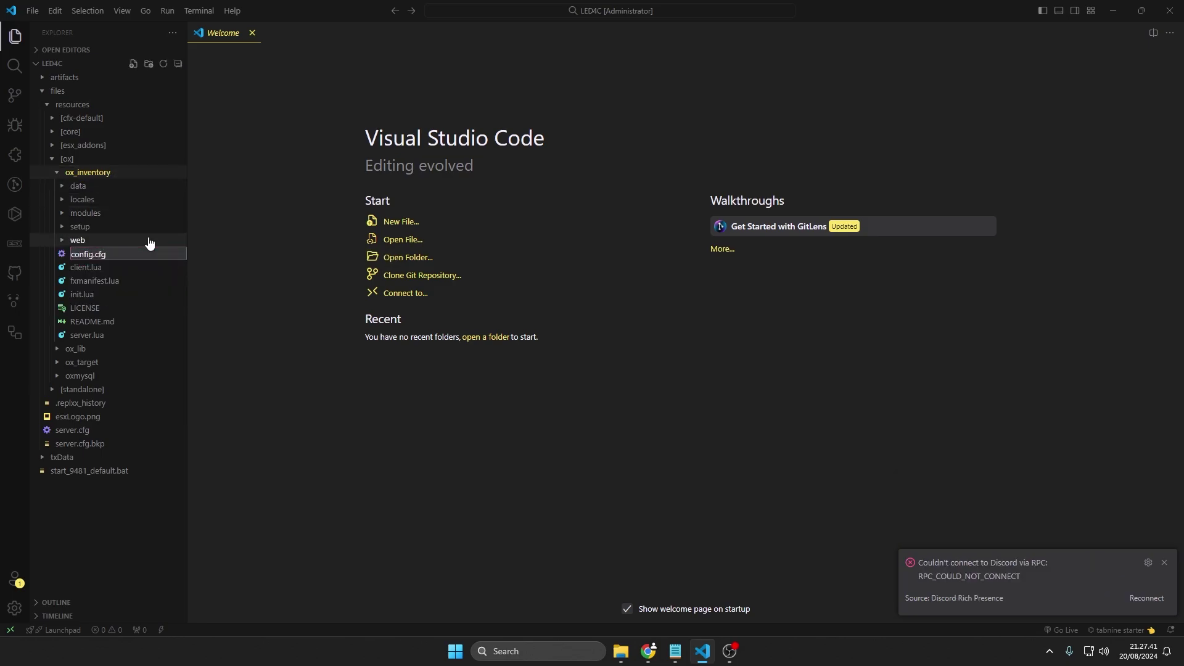
{"action": "key", "text": "Return"}
- Create config.cfg in ox_target from a new text document and open it
{"action": "right_click", "coordinate": [501, 381]}
{"action": "mouse_move", "coordinate": [537, 479]}
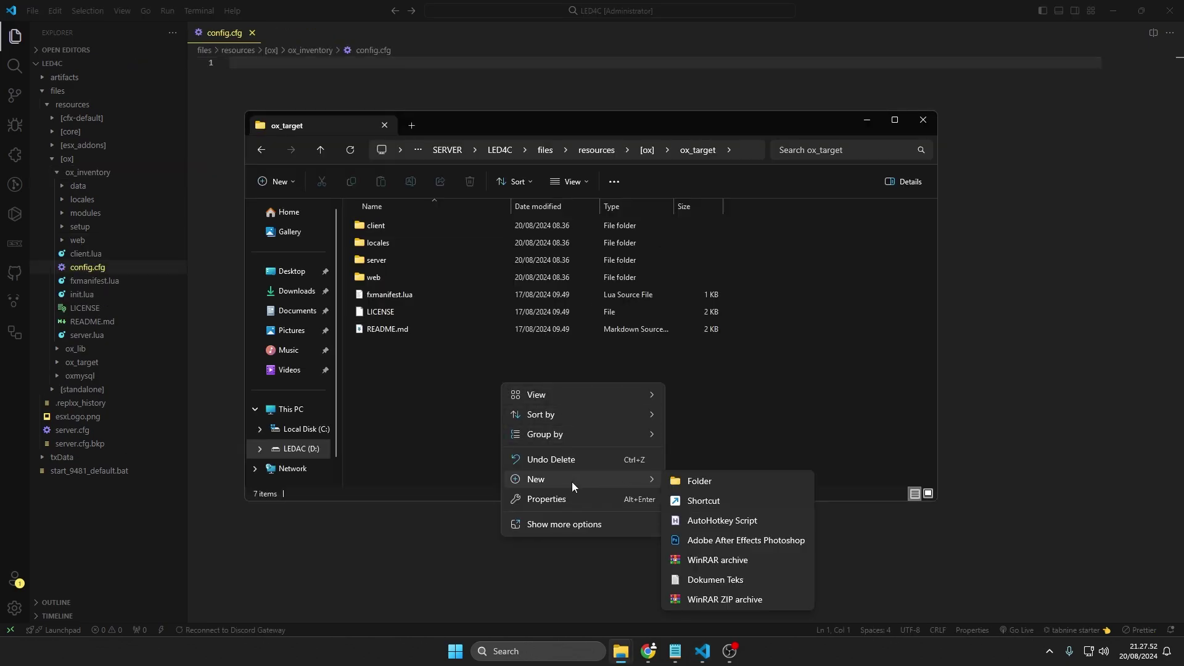
{"action": "left_click", "coordinate": [715, 580]}
{"action": "key", "text": "ctrl+a"}
{"action": "type", "text": "config"}
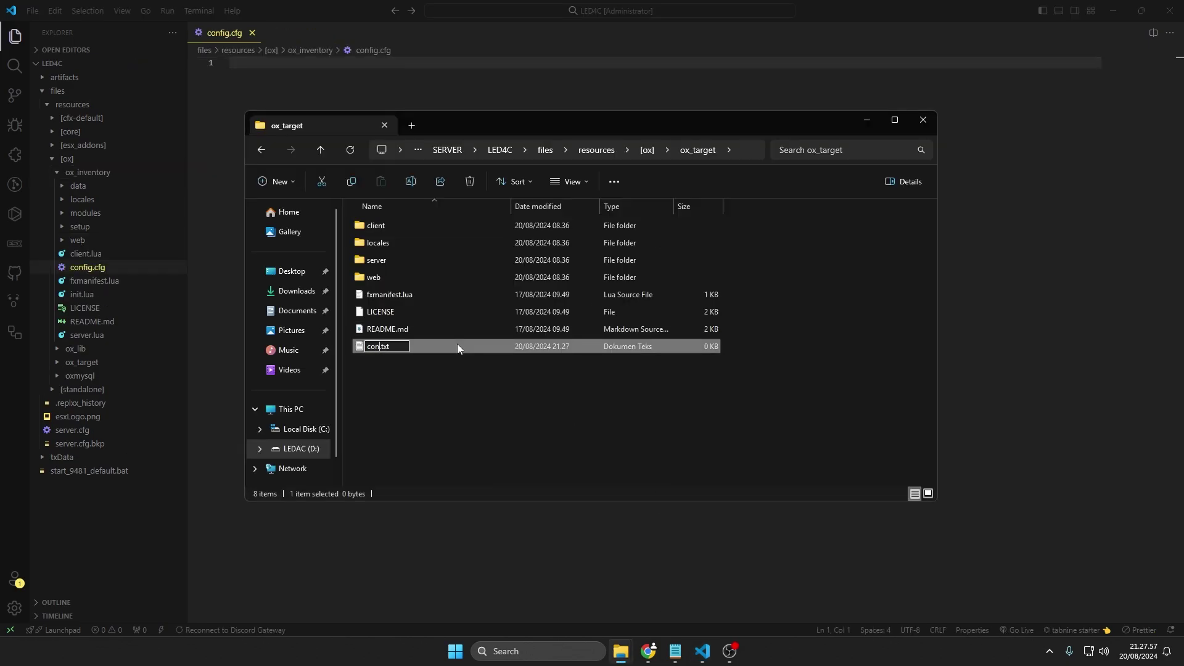
{"action": "type", "text": ".cfg"}
{"action": "key", "text": "Return"}
{"action": "key", "text": "Return"}
{"action": "double_click", "coordinate": [457, 343]}
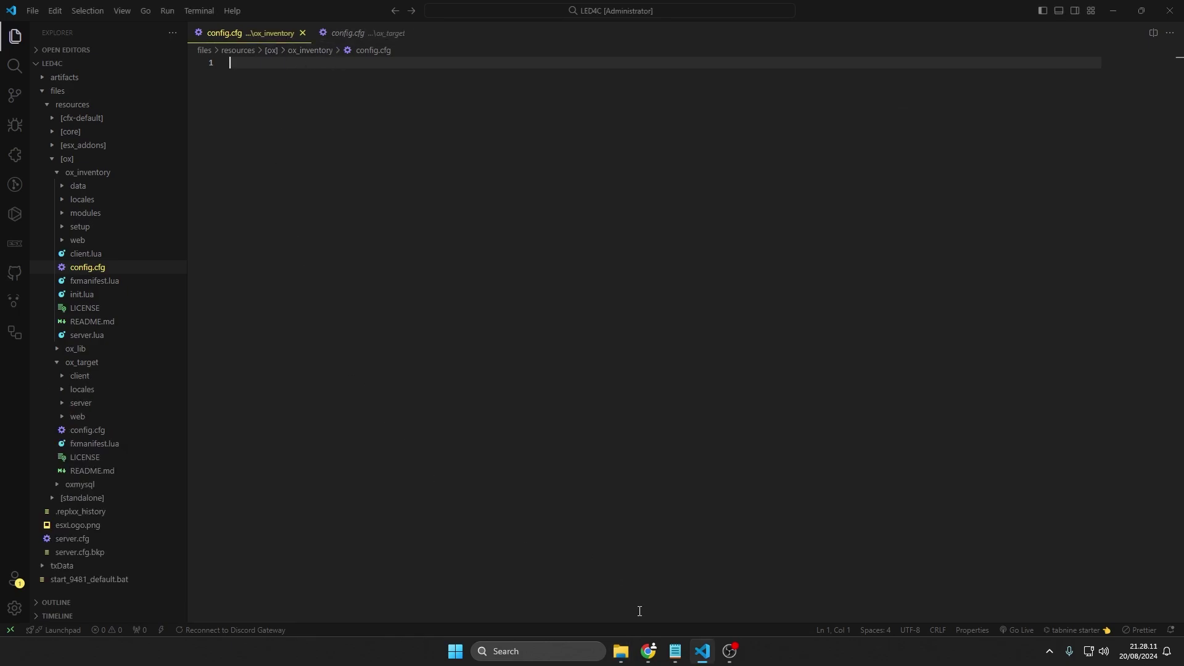
- Paste the Ox Inventory docs' Config code block into ox_inventory's config.cfg
{"action": "left_click", "coordinate": [648, 650]}
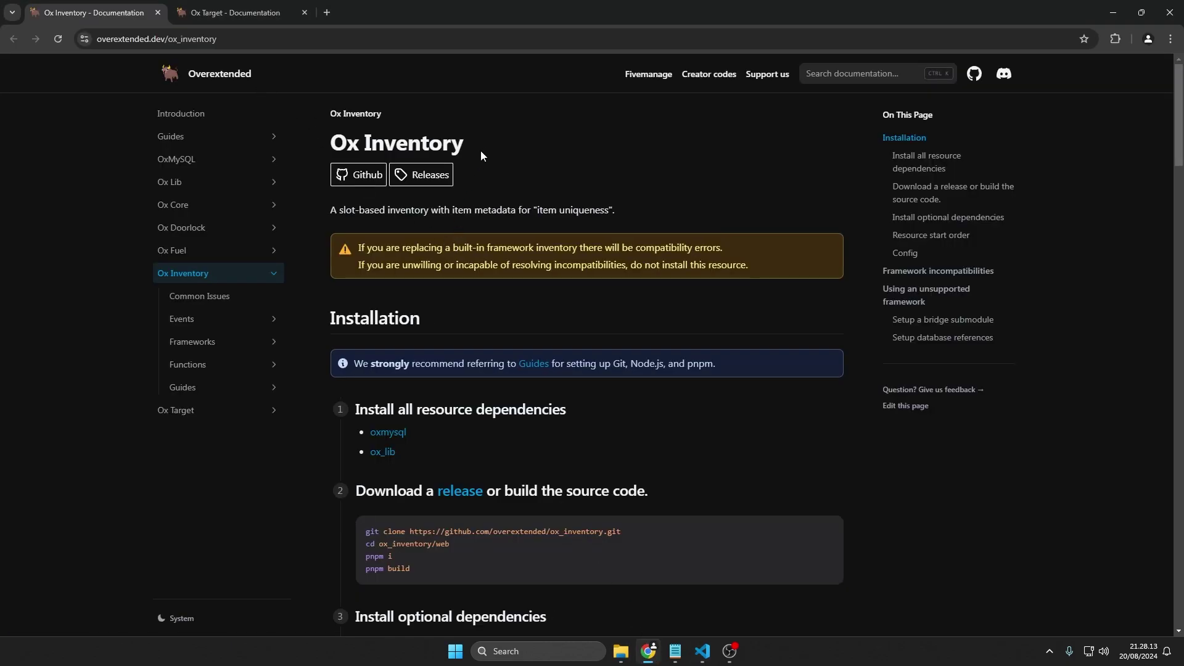
{"action": "left_click_drag", "start_coordinate": [482, 148], "coordinate": [323, 143]}
{"action": "left_click", "coordinate": [569, 154]}
{"action": "scroll", "coordinate": [570, 212], "scroll_direction": "down", "scroll_amount": 2}
{"action": "scroll", "coordinate": [541, 299], "scroll_direction": "down", "scroll_amount": 2}
{"action": "scroll", "coordinate": [530, 307], "scroll_direction": "down", "scroll_amount": 1}
{"action": "scroll", "coordinate": [527, 309], "scroll_direction": "down", "scroll_amount": 2}
{"action": "scroll", "coordinate": [528, 308], "scroll_direction": "down", "scroll_amount": 2}
{"action": "scroll", "coordinate": [528, 308], "scroll_direction": "up", "scroll_amount": 1}
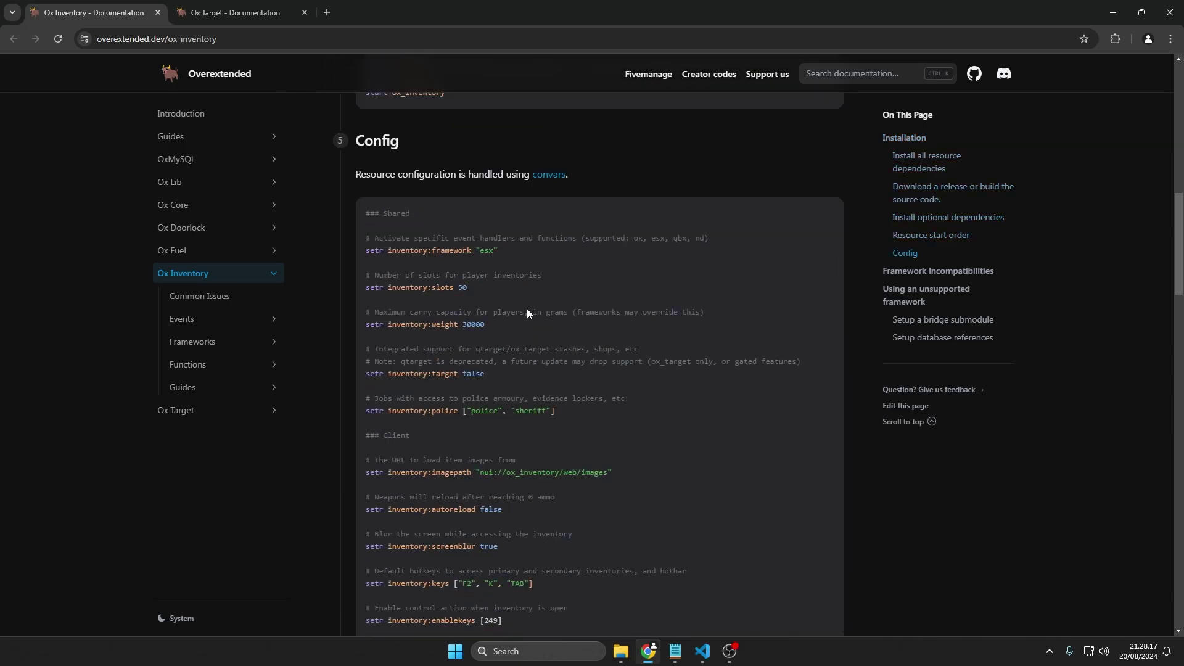
{"action": "left_click_drag", "start_coordinate": [364, 214], "coordinate": [526, 293]}
{"action": "key", "text": "ctrl+c"}
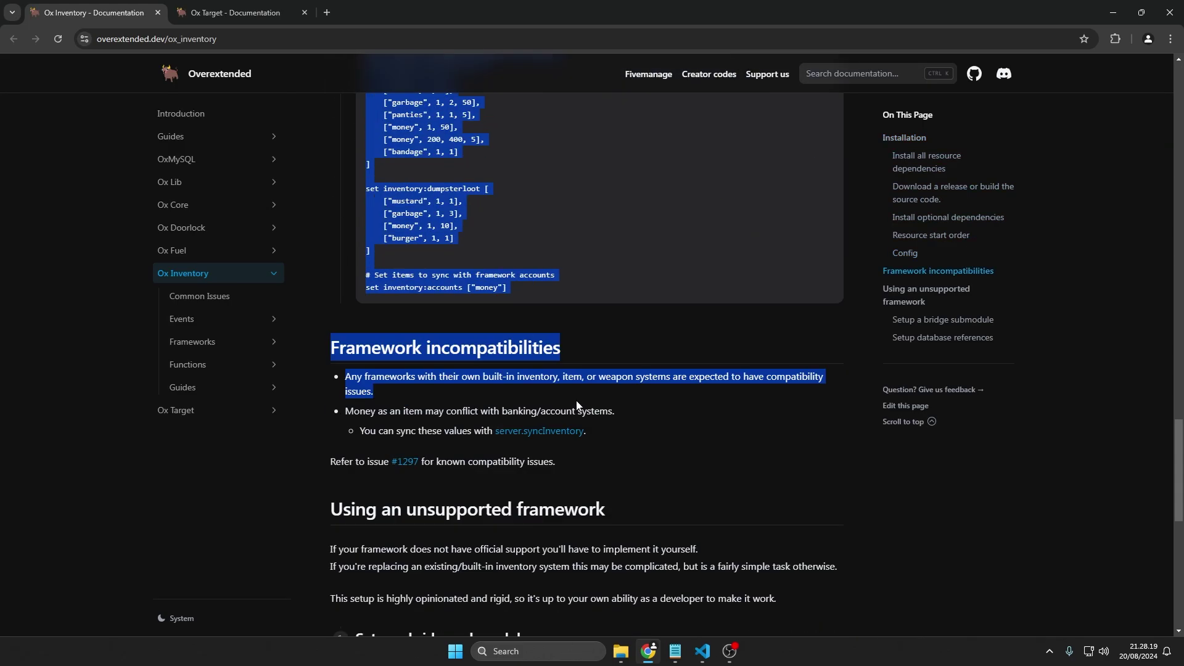
{"action": "left_click", "coordinate": [702, 650]}
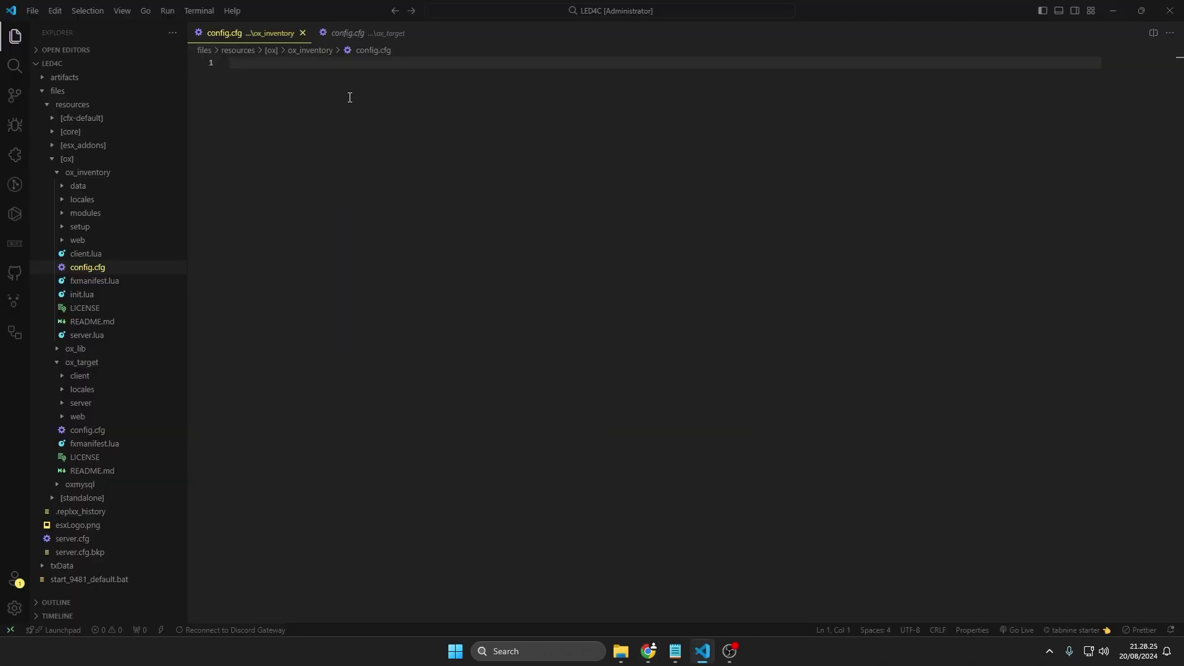
{"action": "key", "text": "ctrl+v"}
{"action": "scroll", "coordinate": [321, 85], "scroll_direction": "up", "scroll_amount": 5}
{"action": "scroll", "coordinate": [403, 215], "scroll_direction": "up", "scroll_amount": 4}
{"action": "scroll", "coordinate": [402, 215], "scroll_direction": "up", "scroll_amount": 6}
{"action": "scroll", "coordinate": [402, 215], "scroll_direction": "up", "scroll_amount": 6}
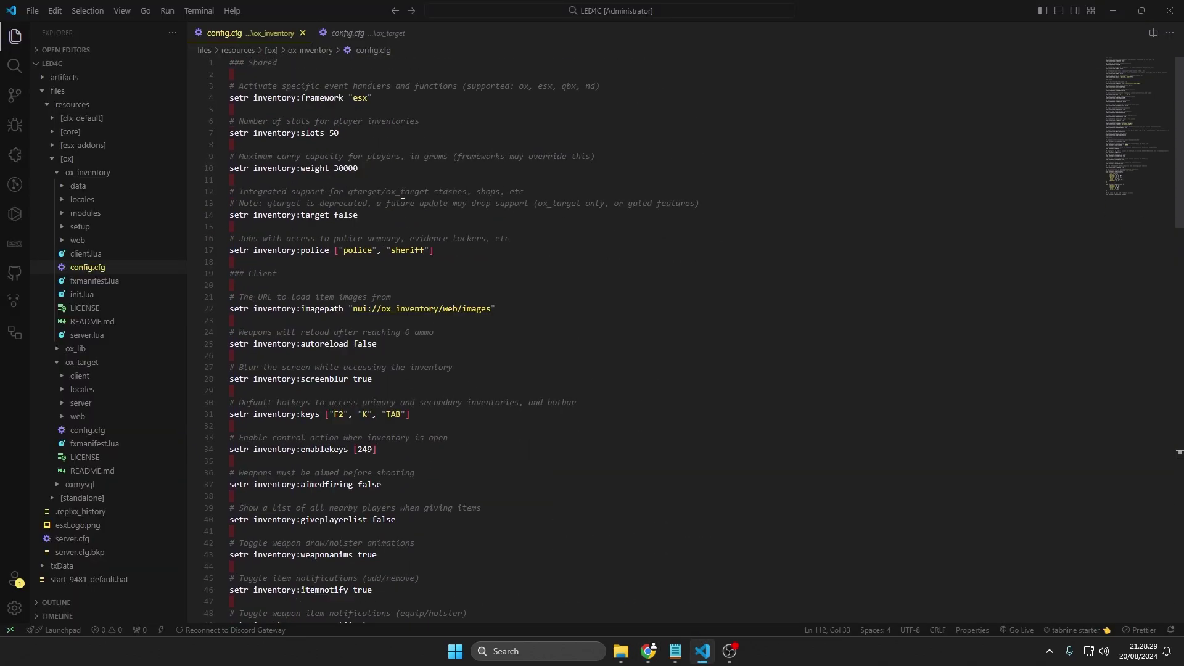
- Copy the Config code block from the Ox Target documentation
{"action": "left_click", "coordinate": [370, 36]}
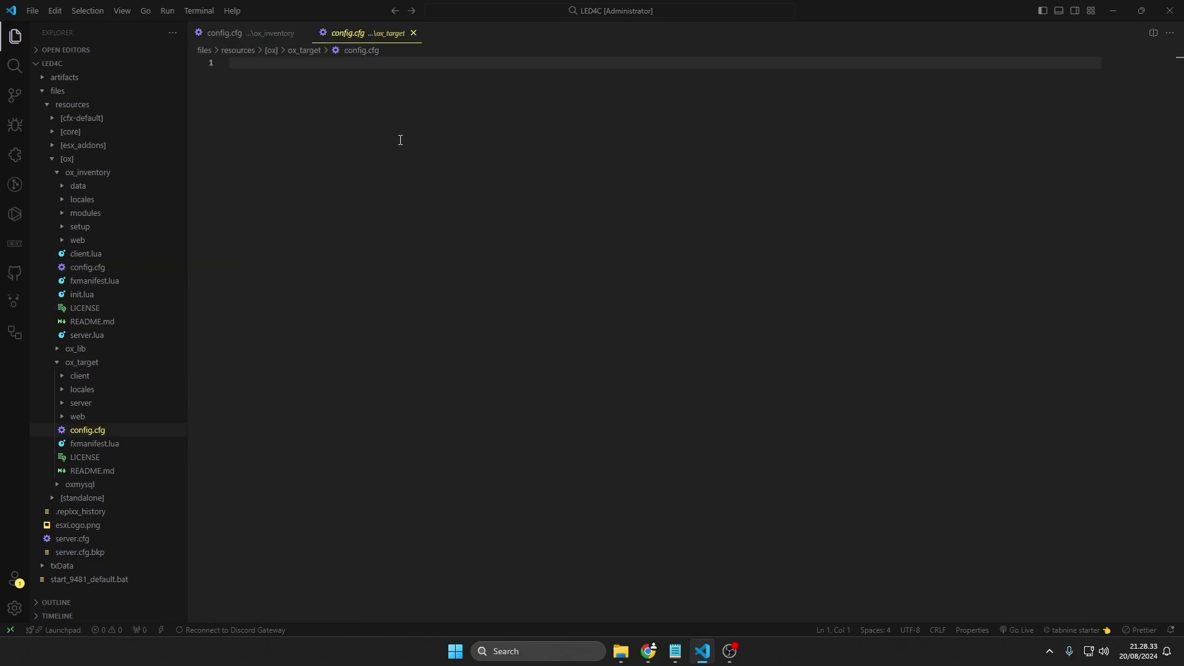
{"action": "key", "text": "alt+Tab"}
{"action": "left_click_drag", "start_coordinate": [321, 145], "coordinate": [443, 146]}
{"action": "scroll", "coordinate": [517, 325], "scroll_direction": "down", "scroll_amount": 4}
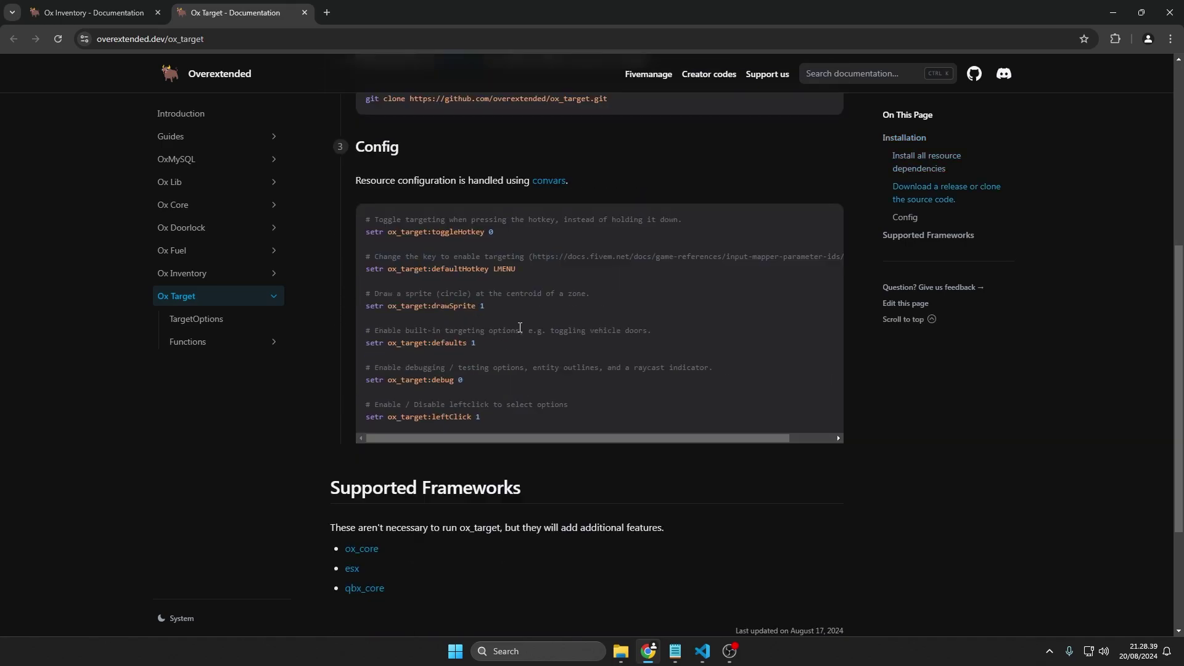
{"action": "mouse_move", "coordinate": [377, 227]}
{"action": "left_mouse_down"}
{"action": "mouse_move", "coordinate": [470, 328]}
{"action": "mouse_move", "coordinate": [516, 419]}
{"action": "left_mouse_up"}
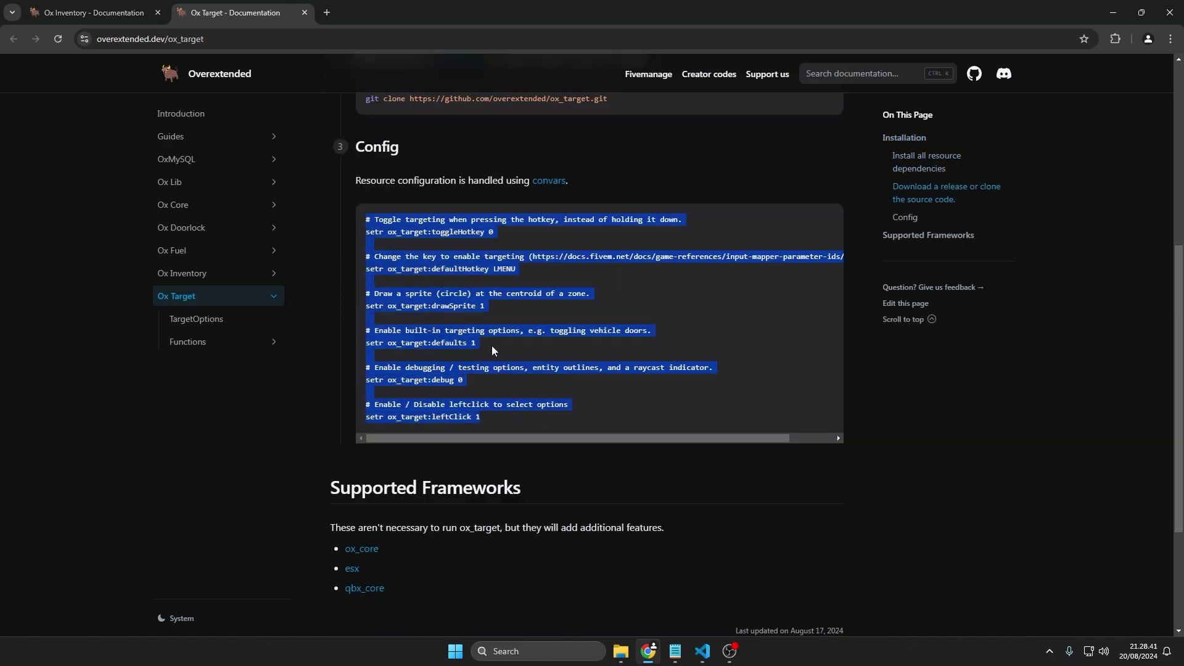
- Paste the six ox_target settings into its config.cfg and save it
{"action": "key", "text": "alt+Tab"}
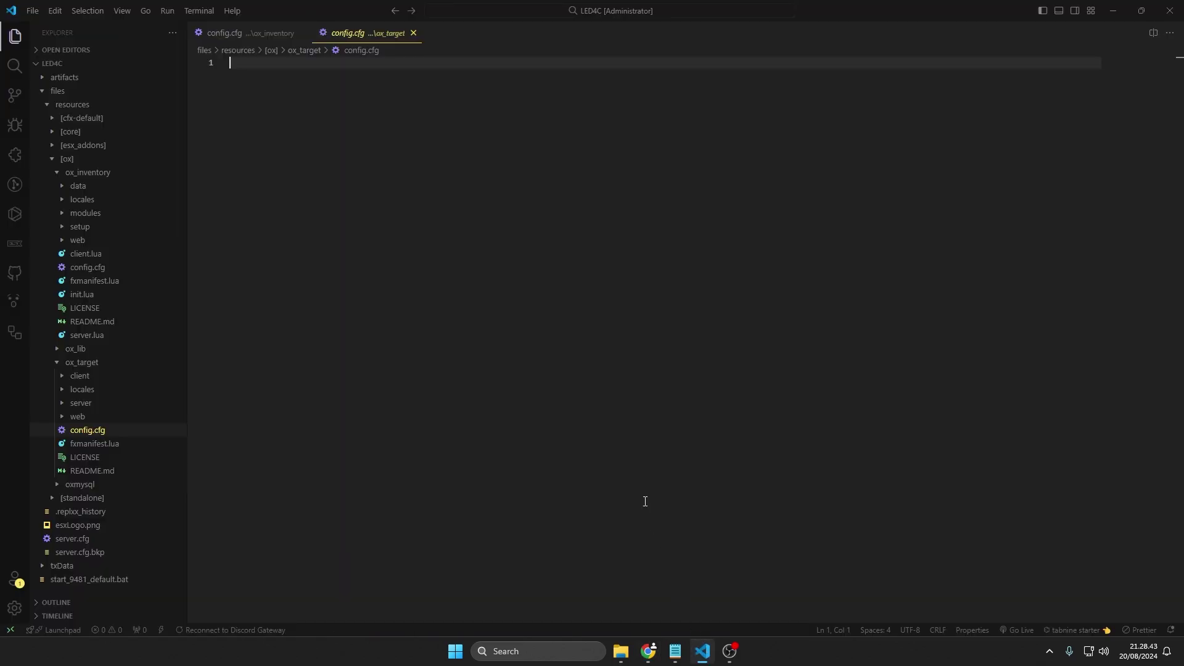
{"action": "left_click", "coordinate": [375, 155]}
{"action": "type", "text": "# Toggle targeting when pressing the hotkey, instead of holding it down. setr ox_target:toggleHotkey 0  # Change the key to enable targeting (https://docs.fivem.net/docs/game-references/input-mapper-parameter-ids/keyboard) setr ox_target:defaultHotkey LMENU  # Draw a sprite (circle) at the centroid of a zone. setr ox_target:drawSprite 1  # Enable built-in targeting options, e.g. toggling vehicle doors. setr ox_target:defaults 1  # Enable debugging / testing options, entity outlines, and a raycast indicator. setr ox_target:debug 0  # Enable / Disable leftclick to select options setr ox_target:leftClick 1"}
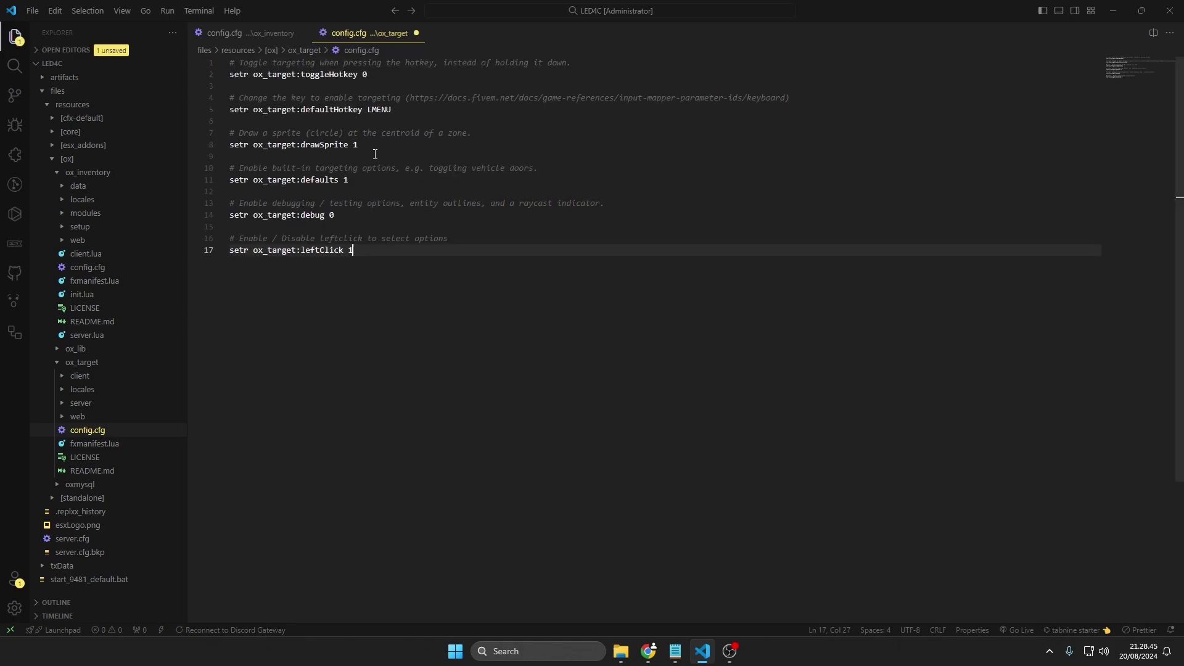
{"action": "key", "text": "ctrl+s"}
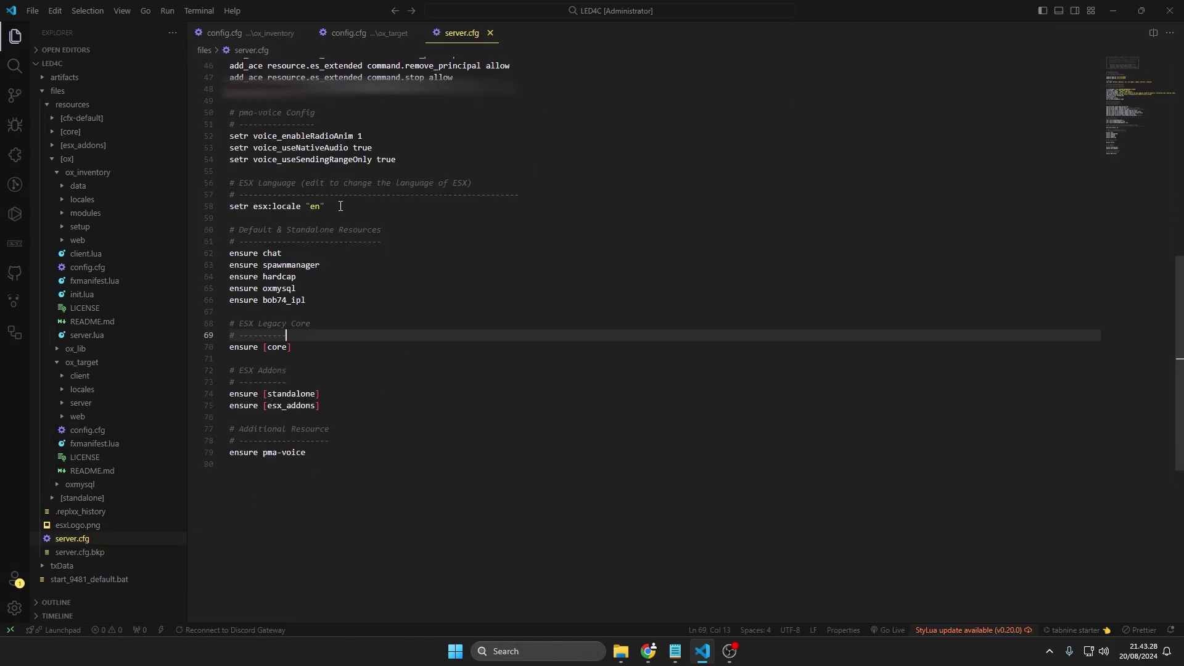
- Add setr ox:locale "en" and ensure ox_lib lines to server.cfg
{"action": "left_click", "coordinate": [339, 205]}
{"action": "key", "text": "Return"}
{"action": "type", "text": "setr ox:locale \"en\""}
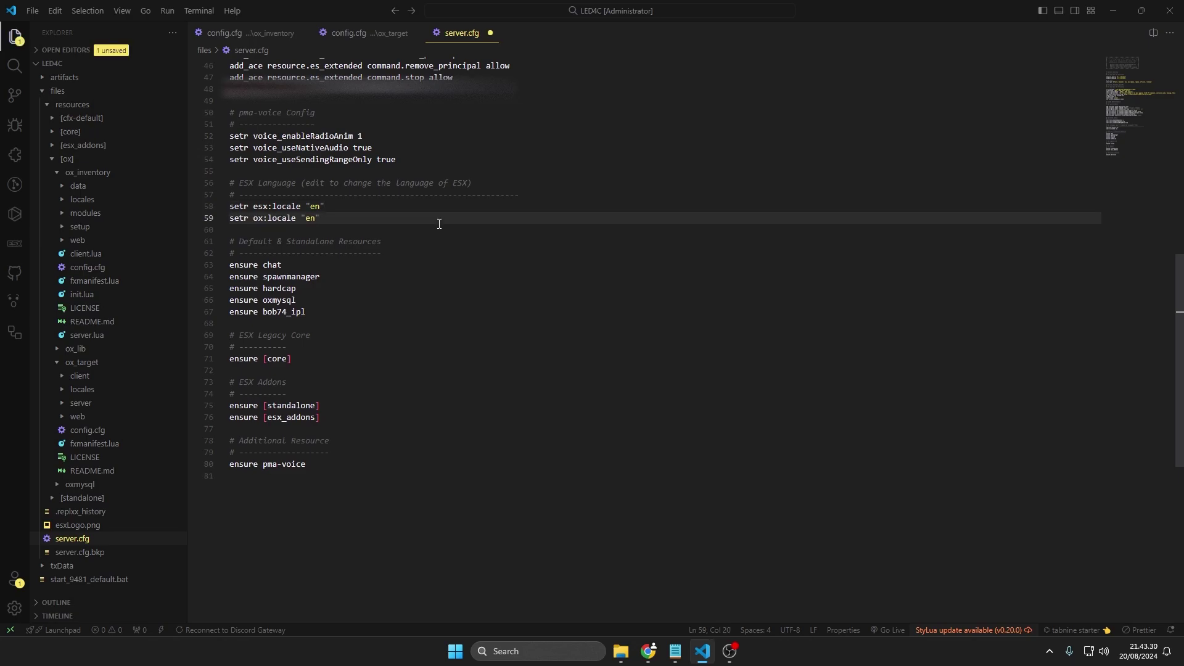
{"action": "left_click", "coordinate": [506, 250]}
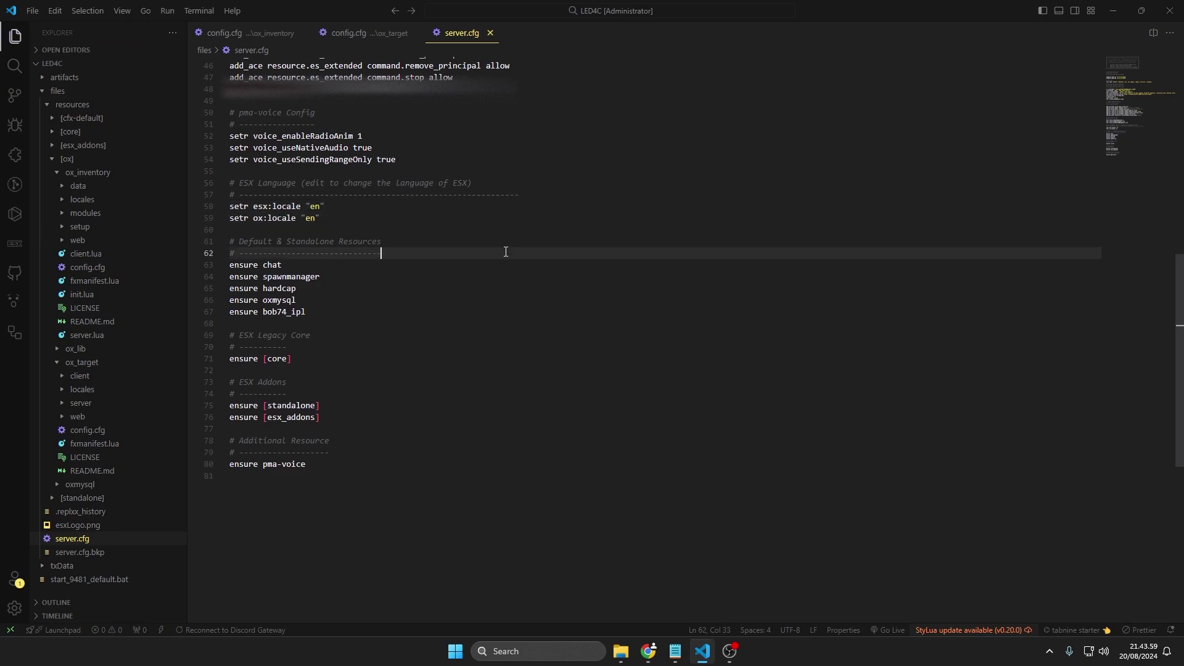
{"action": "key", "text": "Return"}
{"action": "type", "text": "ensure ox_lib"}
- Add an # OX section executing both configs and ensuring ox_target and ox_inventory
{"action": "left_click", "coordinate": [458, 369]}
{"action": "key", "text": "Return"}
{"action": "key", "text": "Return"}
{"action": "type", "text": "# OX"}
{"action": "key", "text": "Return"}
{"action": "type", "text": "exec @ox_target/config.cfg exec @ox_inventory/config.cfg ensure ox_target ensure ox_inventory"}
{"action": "key", "text": "ctrl+s"}
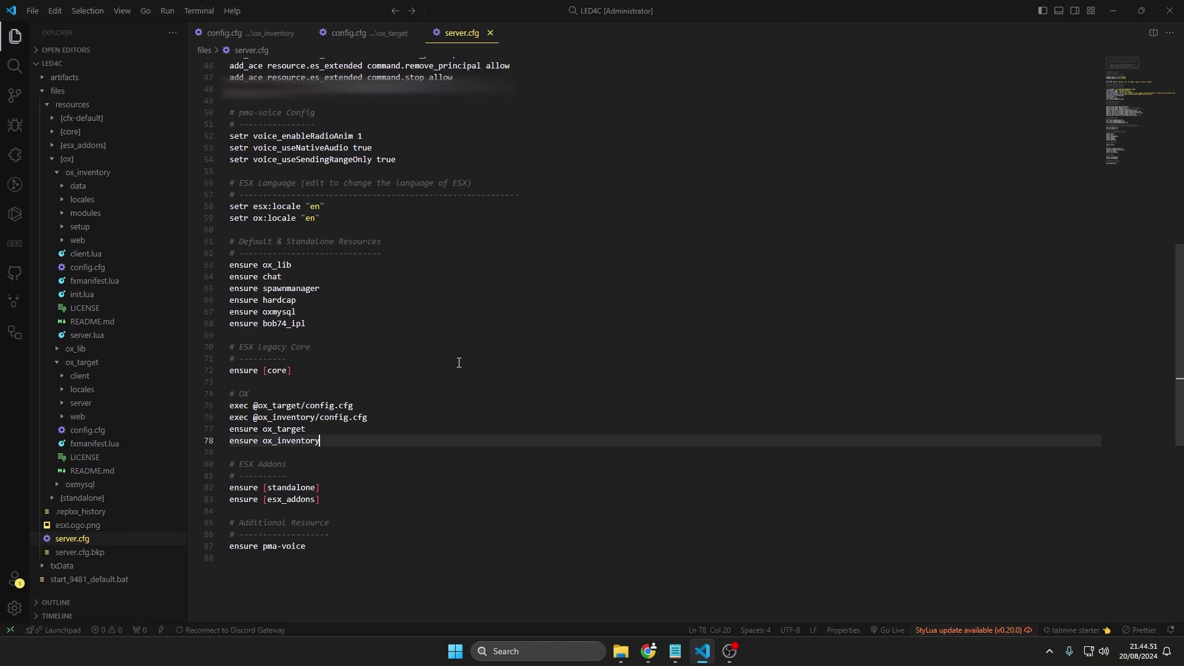
{"action": "left_click_drag", "start_coordinate": [320, 441], "coordinate": [230, 406]}
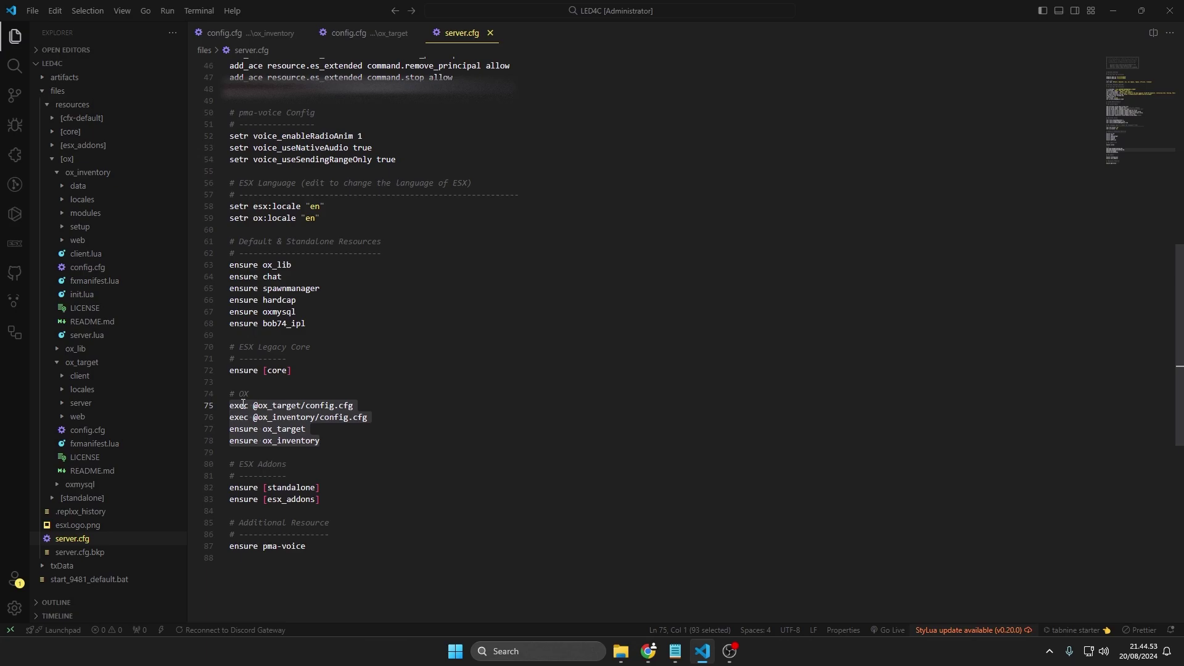
- Change inventory:target from false to true in ox_inventory's config.cfg
{"action": "key", "text": "ctrl+1"}
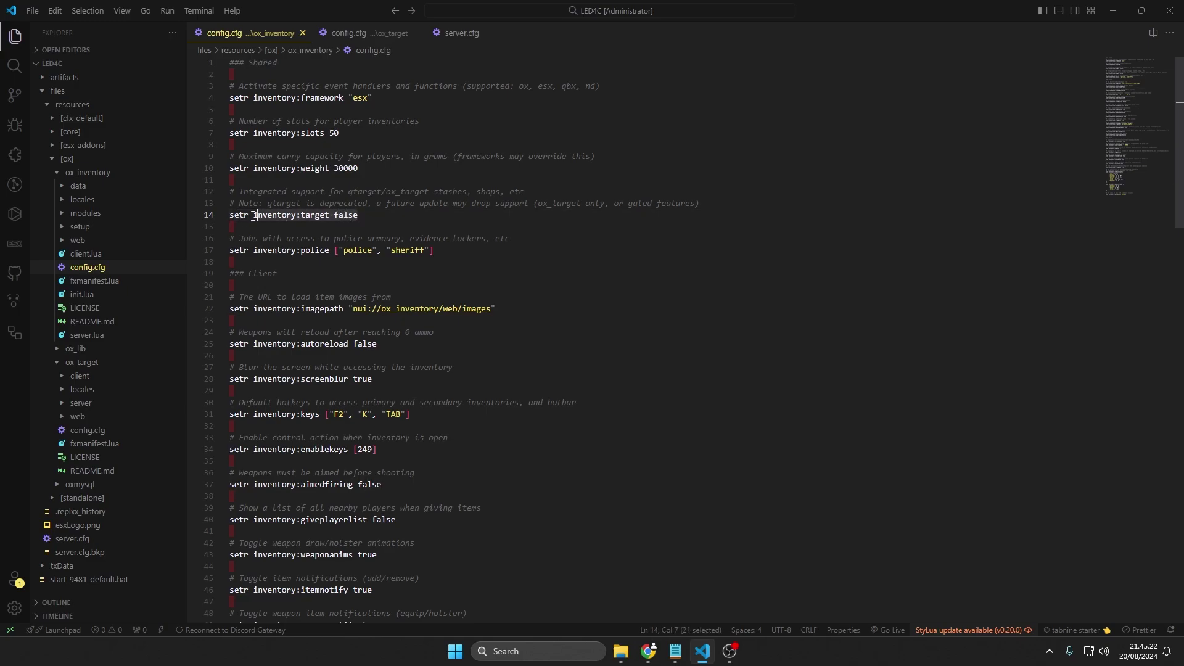
{"action": "double_click", "coordinate": [346, 214]}
{"action": "type", "text": "true"}
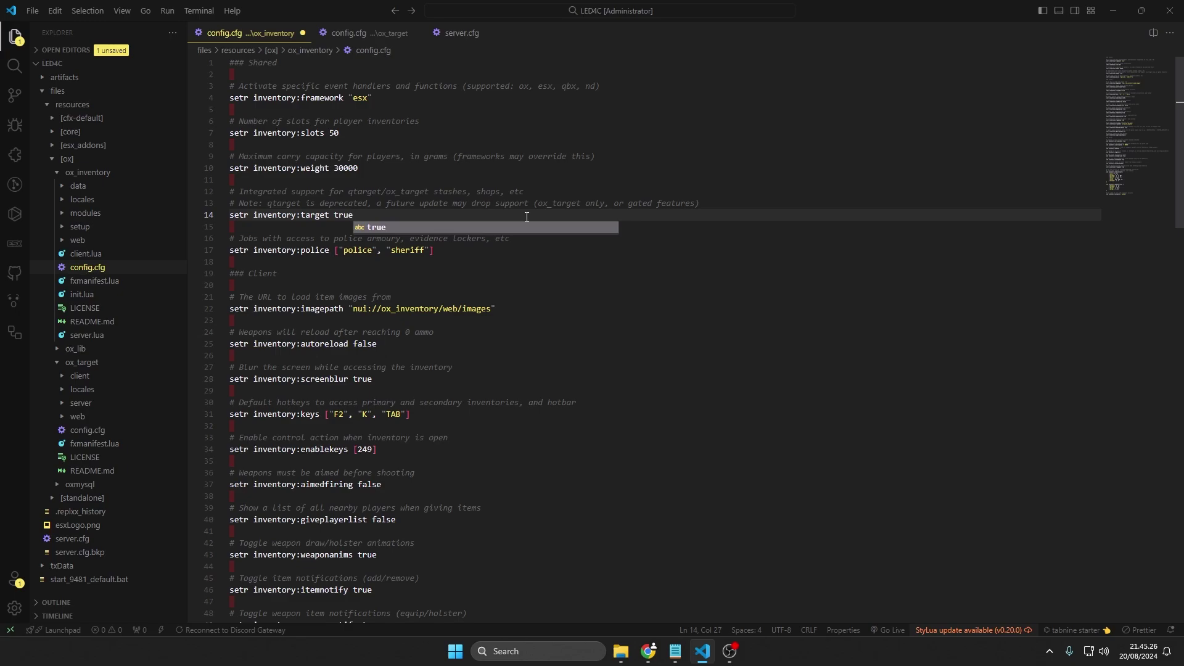
{"action": "key", "text": "Return"}
- Save ox_inventory's config, then open [core] > es_extended > config.lua
{"action": "key", "text": "ctrl+s"}
{"action": "left_click", "coordinate": [97, 133]}
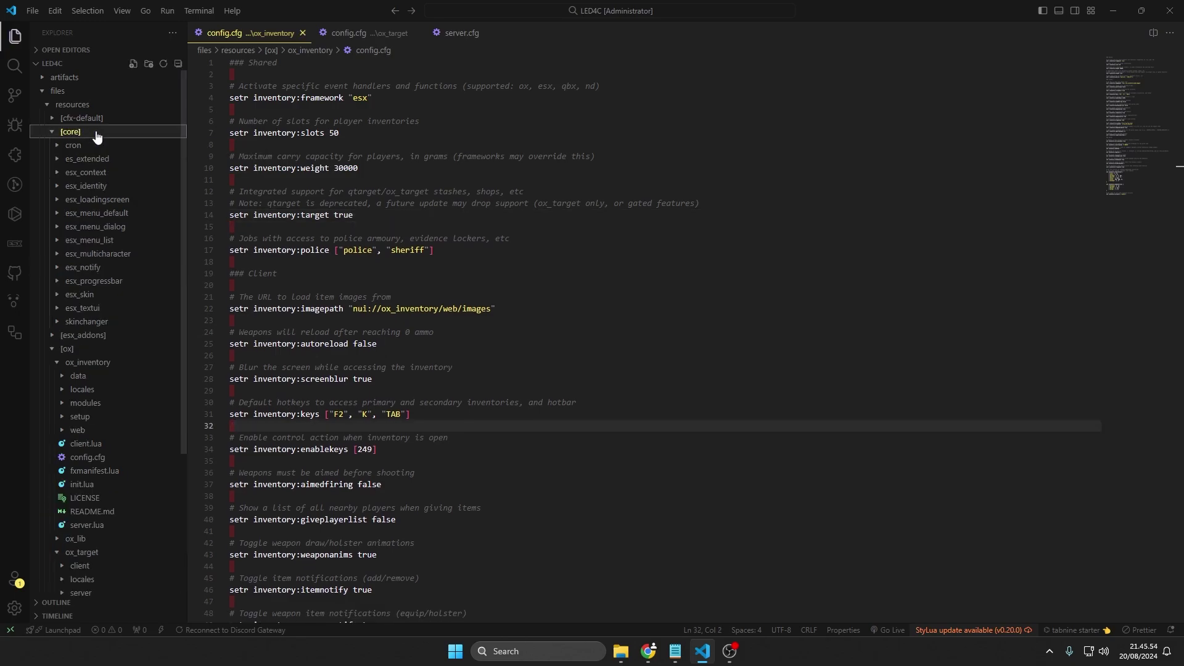
{"action": "left_click", "coordinate": [116, 164]}
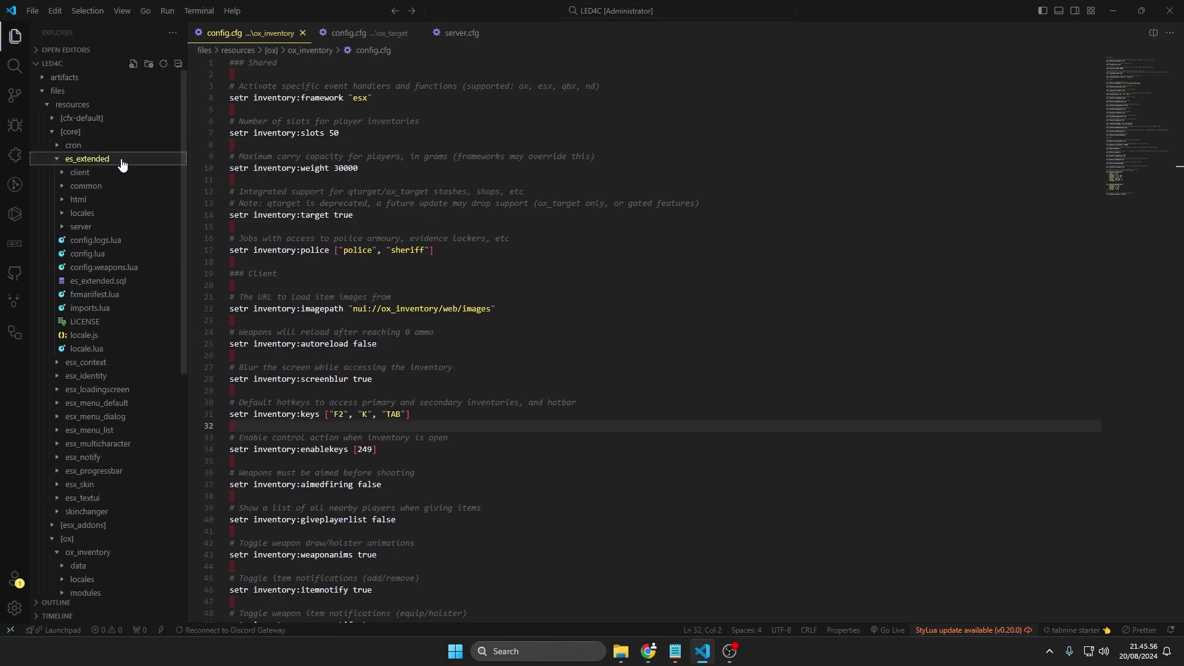
{"action": "left_click", "coordinate": [104, 260]}
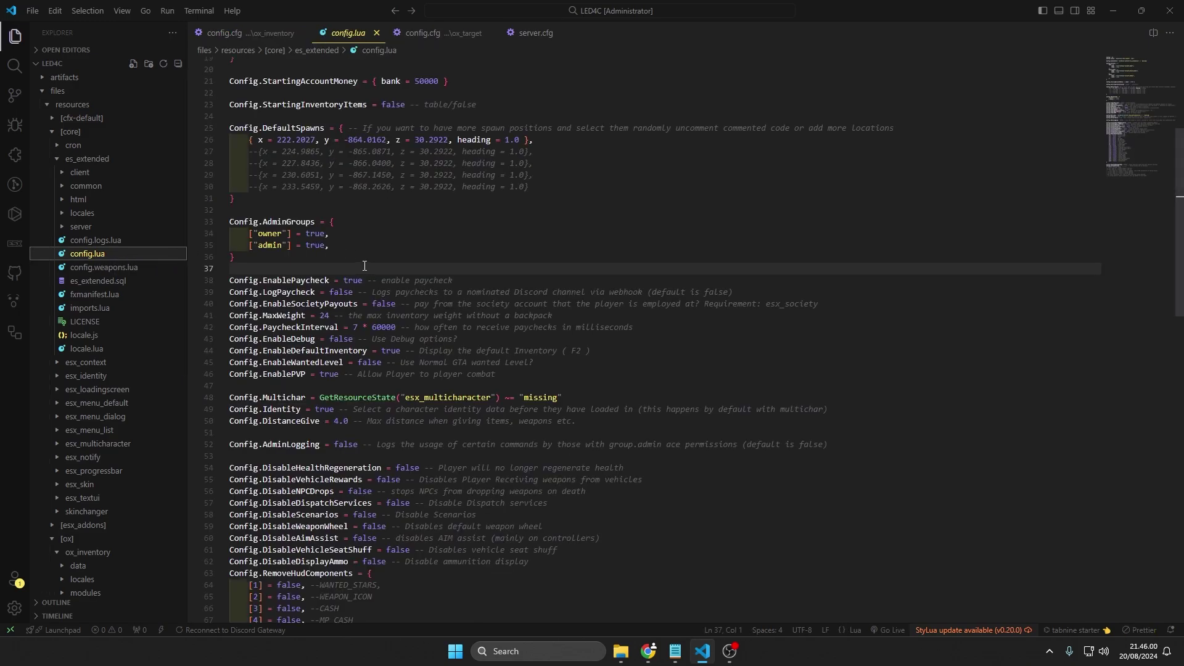
{"action": "scroll", "coordinate": [536, 291], "scroll_direction": "down", "scroll_amount": 2}
- Set Config.EnableDefaultInventory to false and save config.lua
{"action": "left_click_drag", "start_coordinate": [373, 289], "coordinate": [242, 290]}
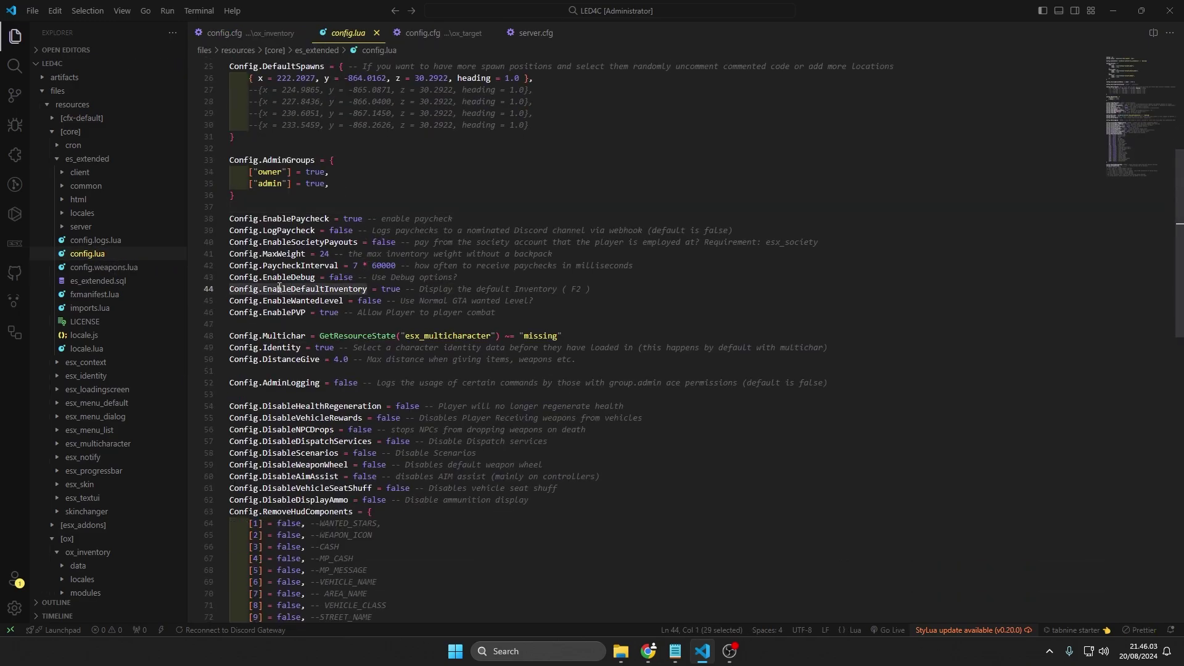
{"action": "double_click", "coordinate": [392, 289]}
{"action": "type", "text": "false"}
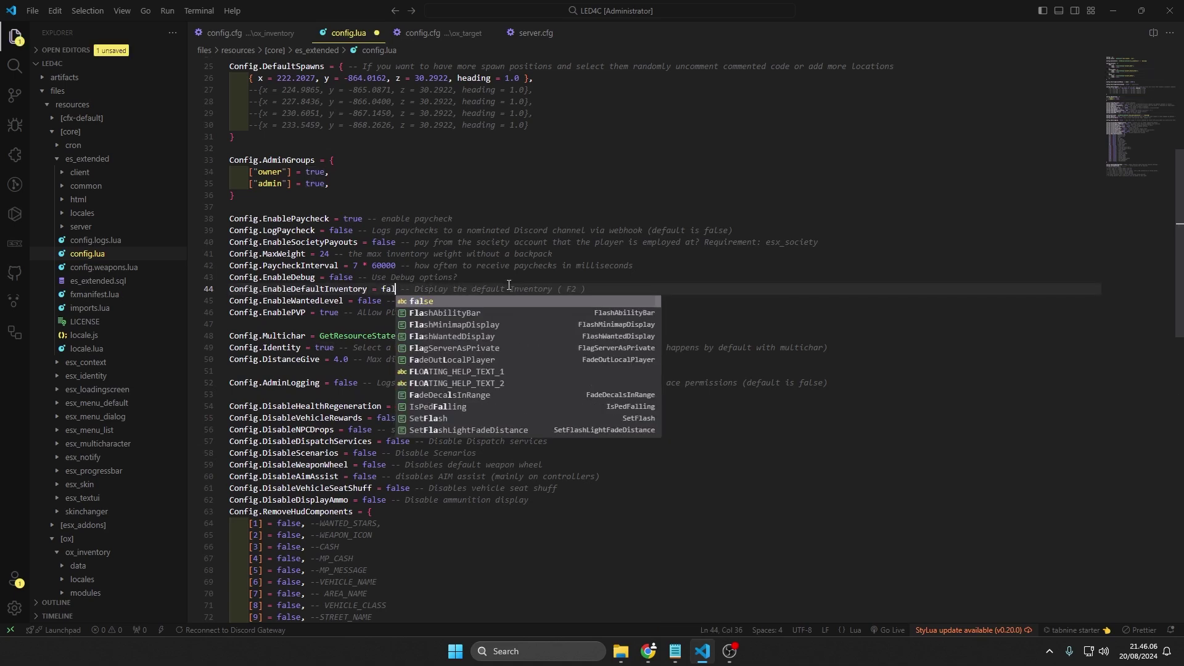
{"action": "key", "text": "ctrl+s"}
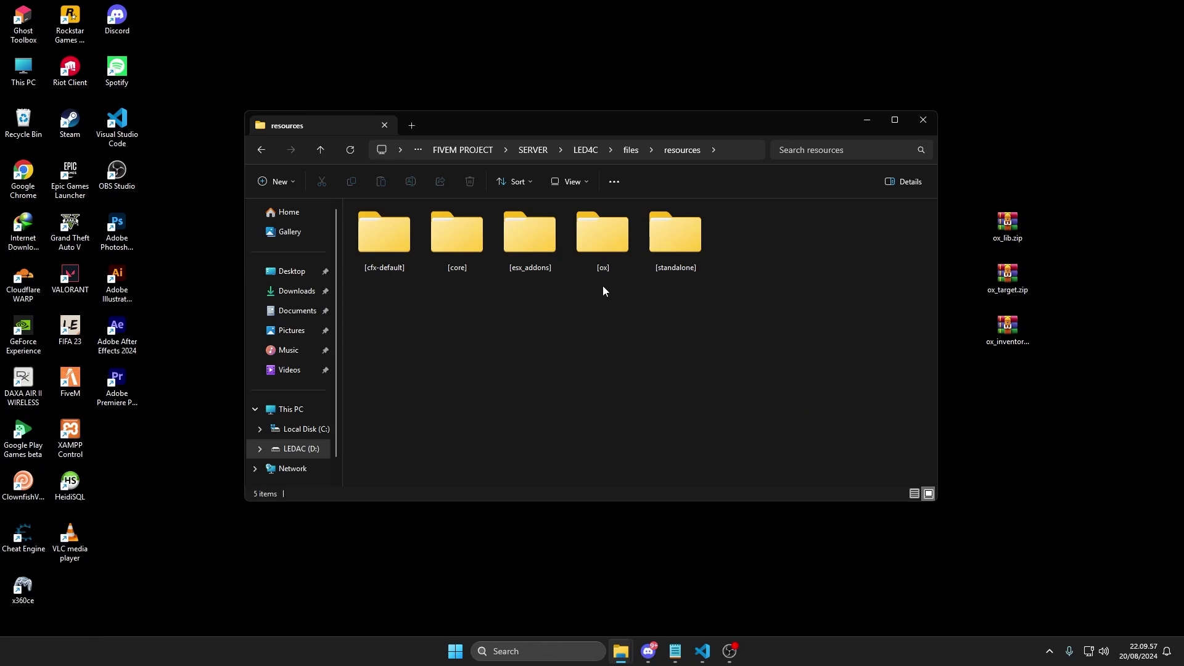
- Inside [esx_addons], permanently delete both esx_weaponshop and esx_shops, confirming the deletion prompt
{"action": "double_click", "coordinate": [544, 252]}
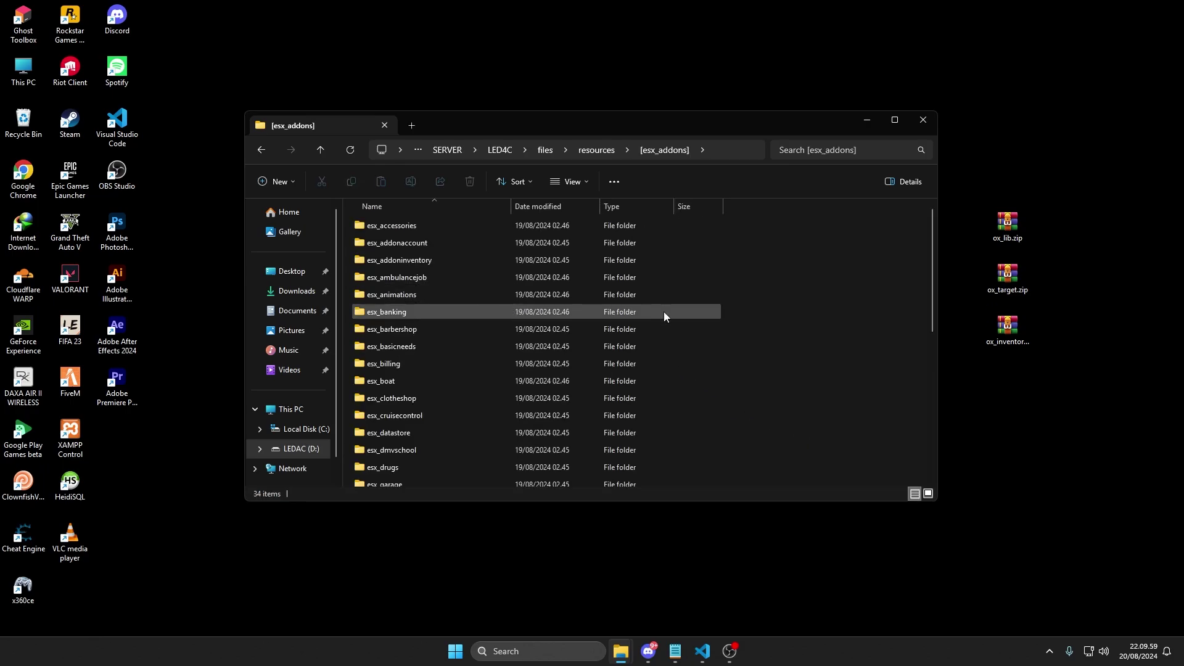
{"action": "left_click_drag", "start_coordinate": [933, 254], "coordinate": [930, 396]}
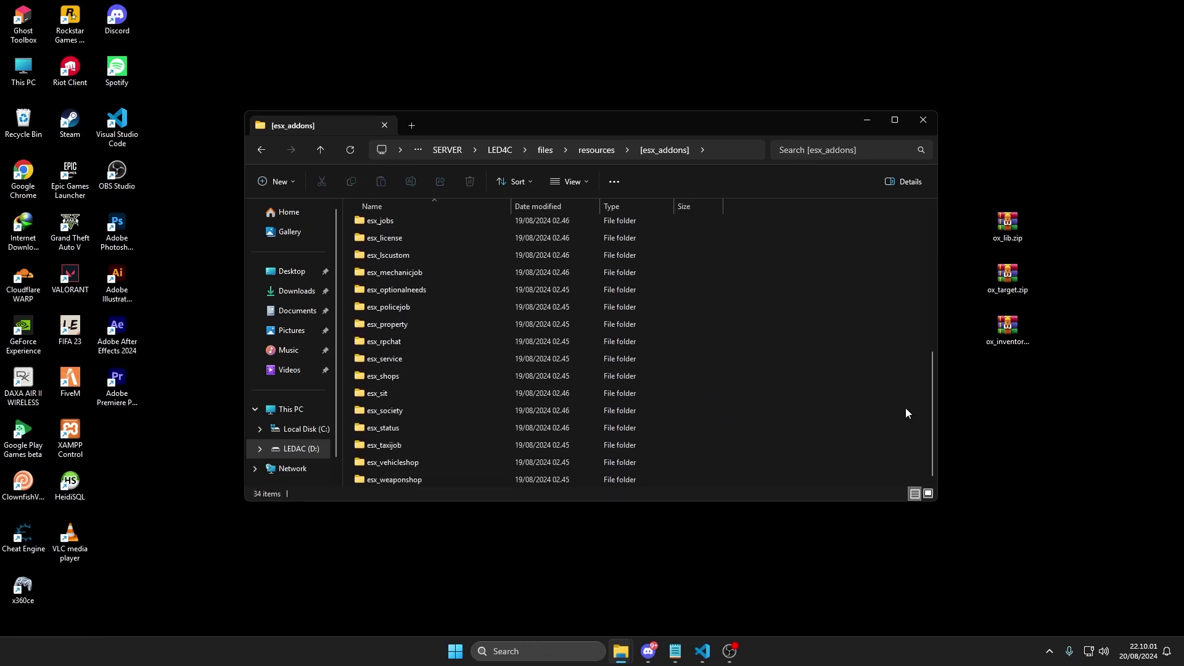
{"action": "left_click", "coordinate": [400, 477]}
{"action": "left_click", "coordinate": [404, 374], "text": "ctrl"}
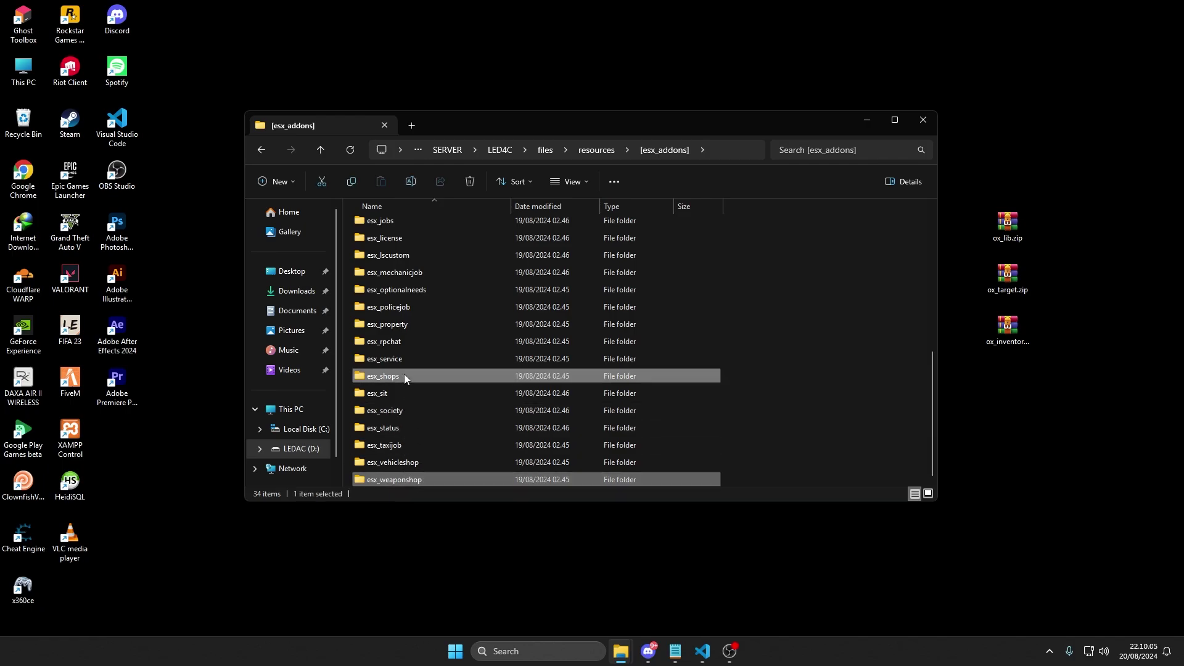
{"action": "key", "text": "shift+Delete"}
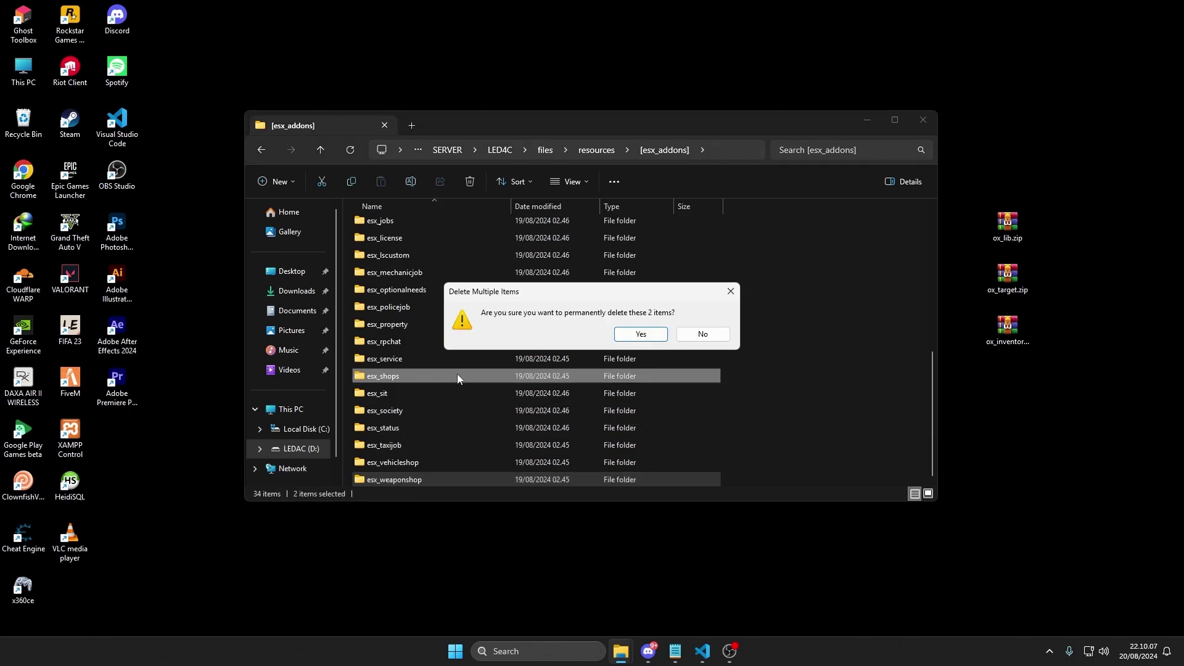
{"action": "key", "text": "Return"}
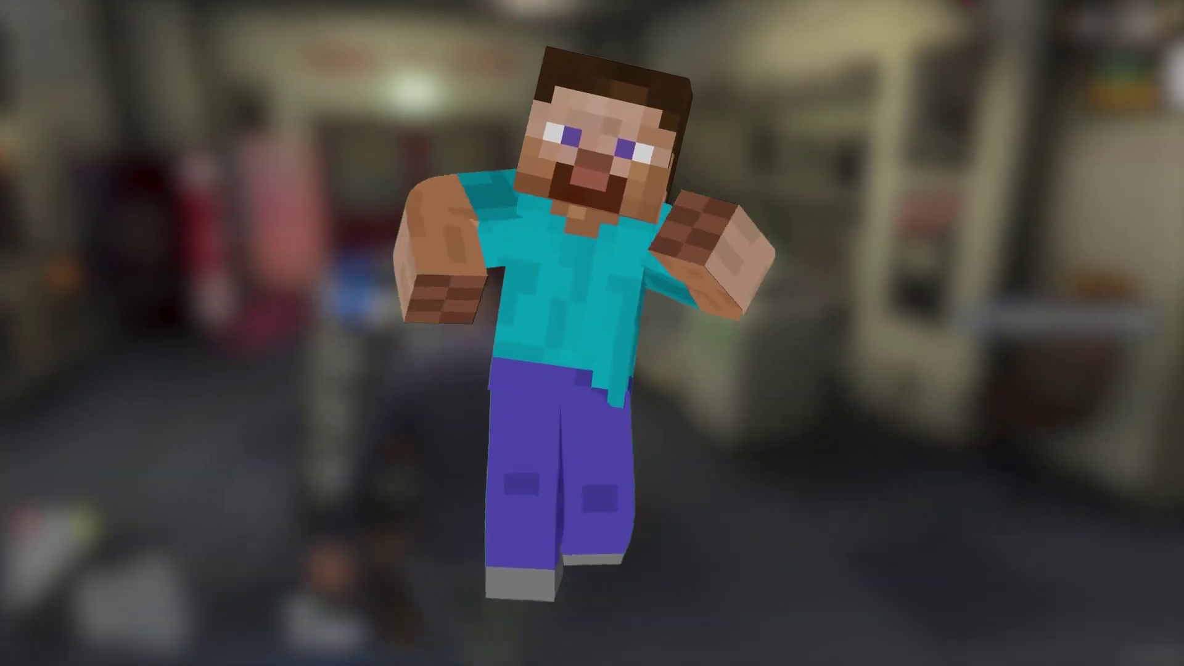